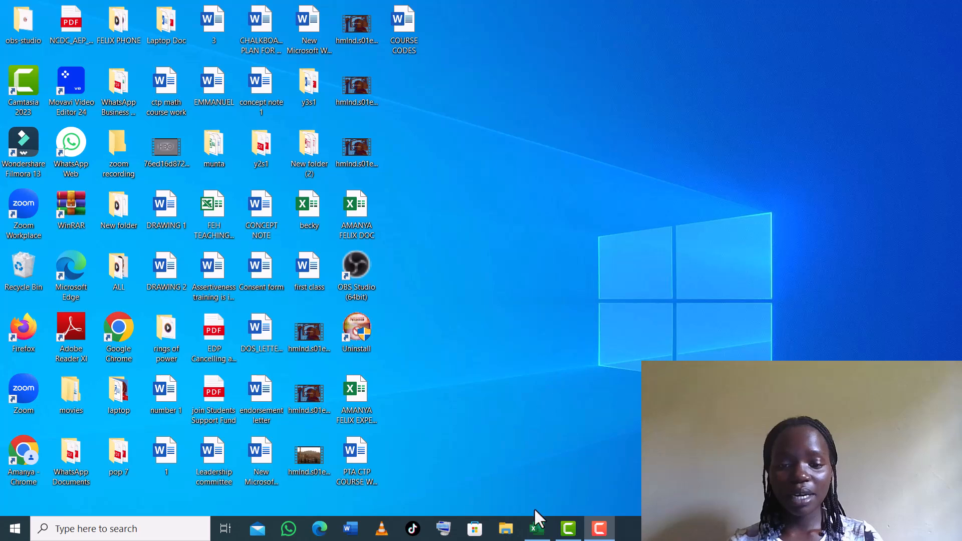
Step: Switch to the open Excel workbook Book1
left_click(535, 530)
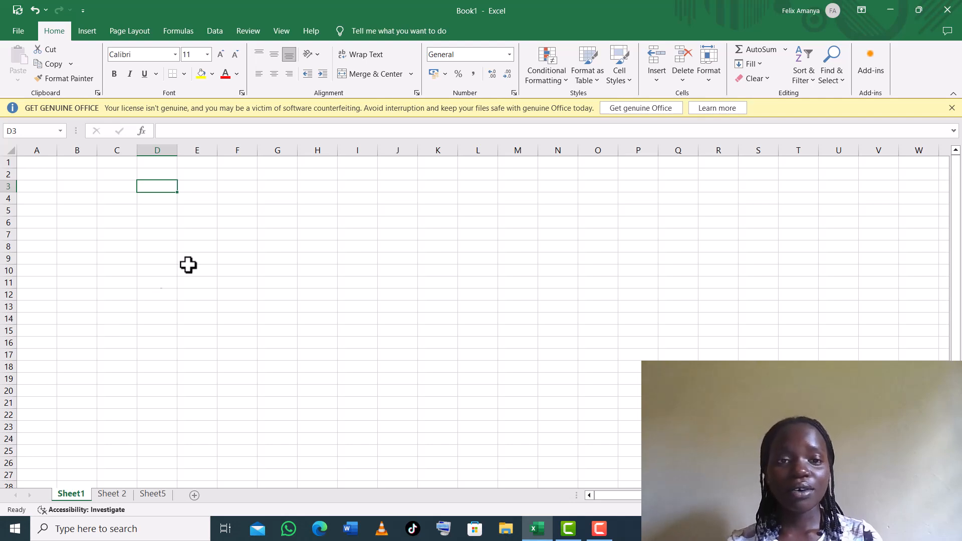
key("F10")
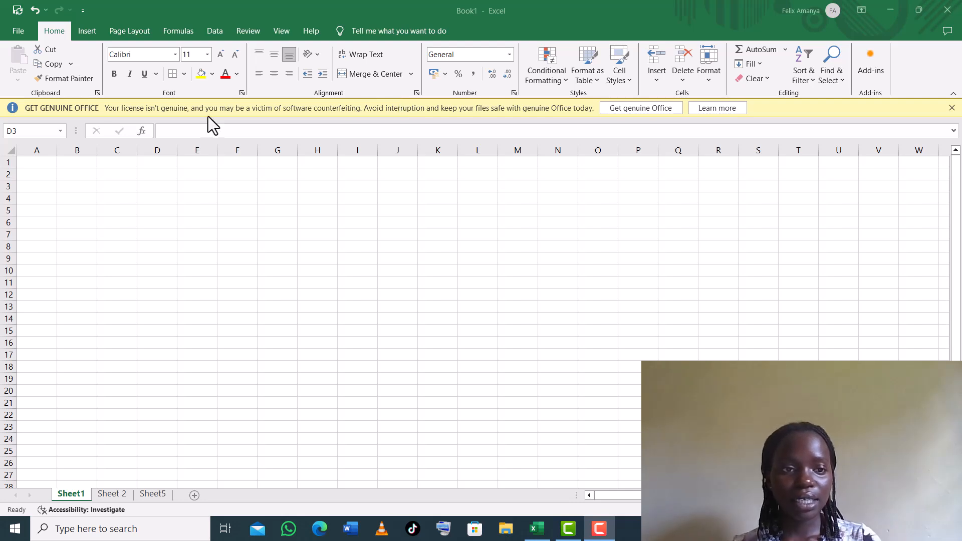
left_click(75, 187)
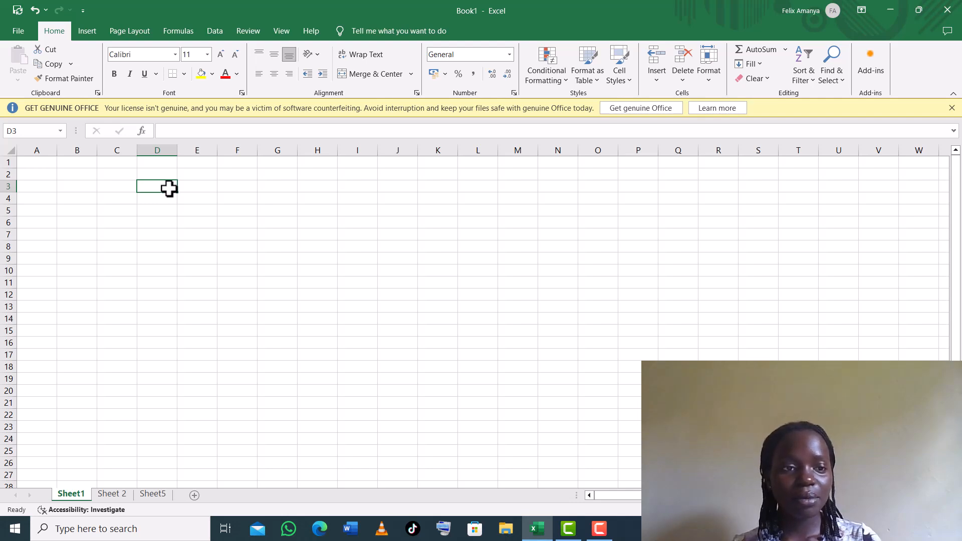
left_click(29, 163)
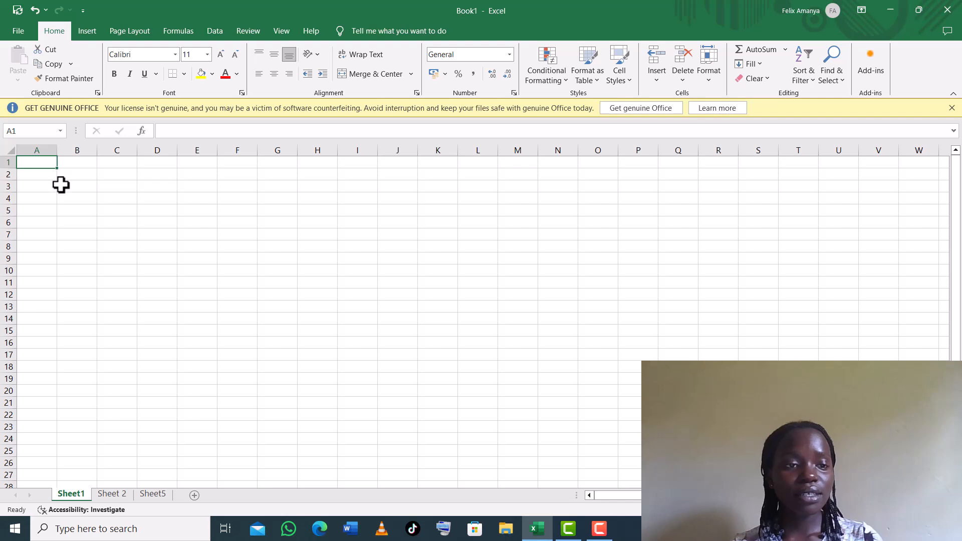
left_click(79, 179)
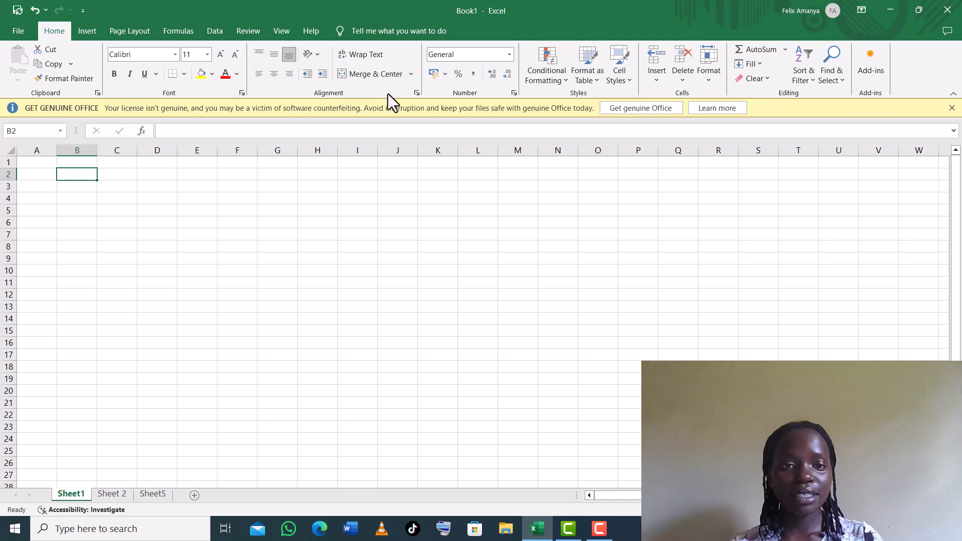
key("F10")
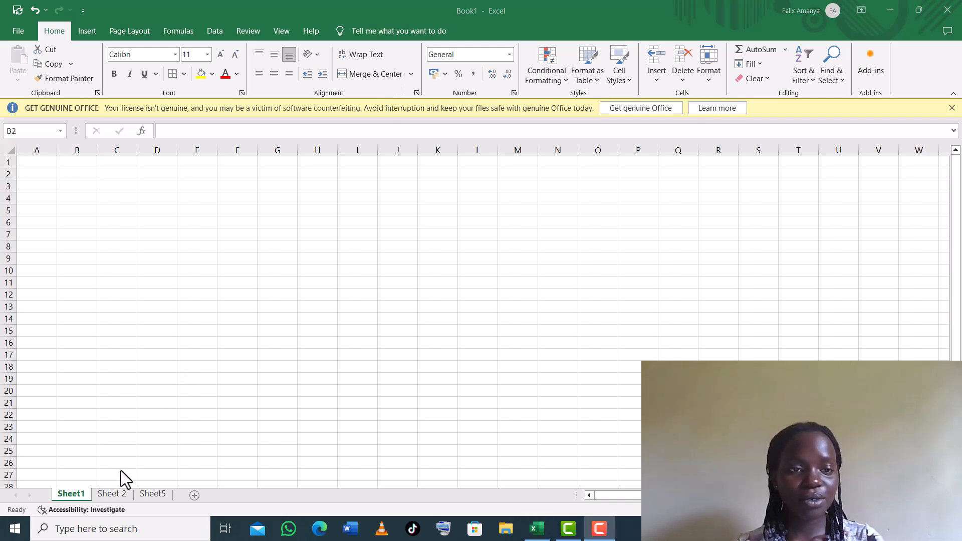
Step: Open the Sheet 2 worksheet and look over the table of students' subject marks
left_click(120, 496)
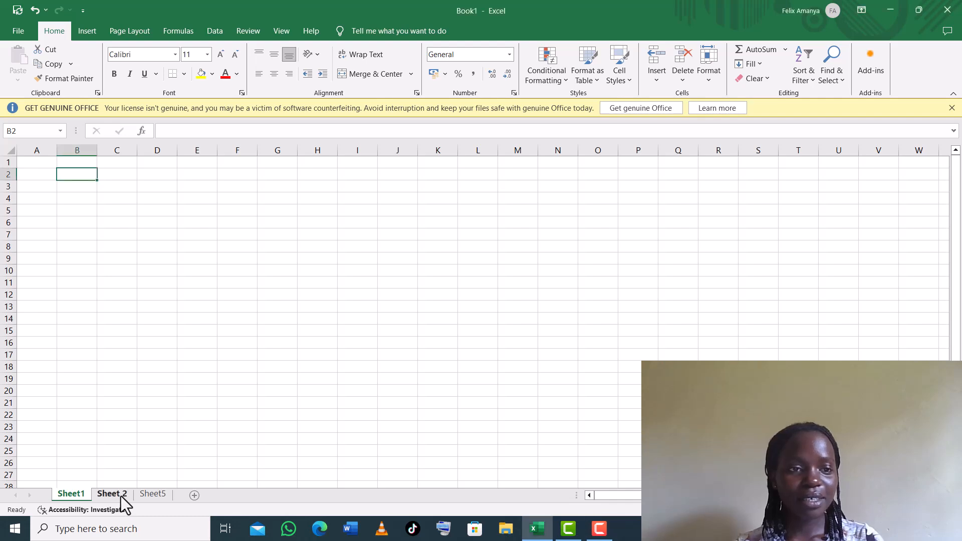
left_click(121, 496)
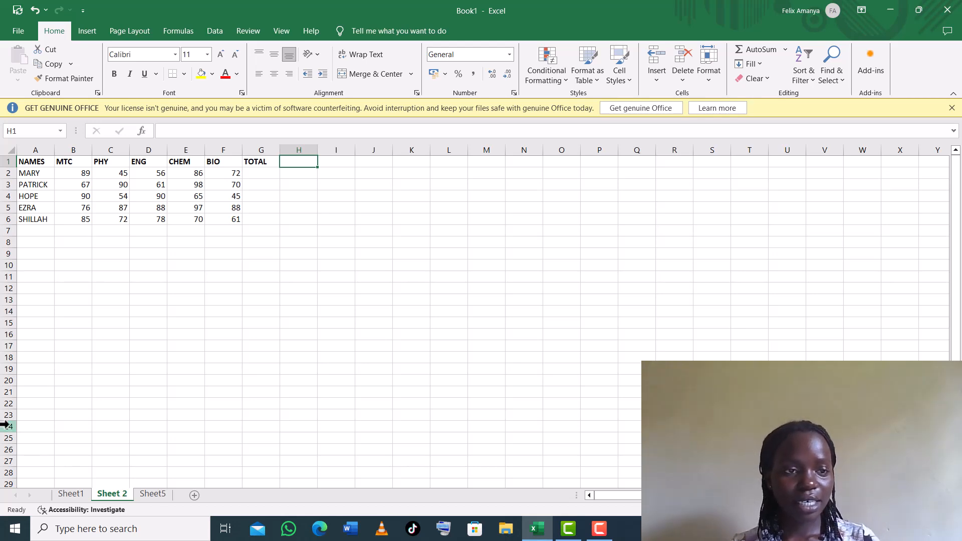
left_click(49, 171)
left_click_drag(49, 171, 192, 217)
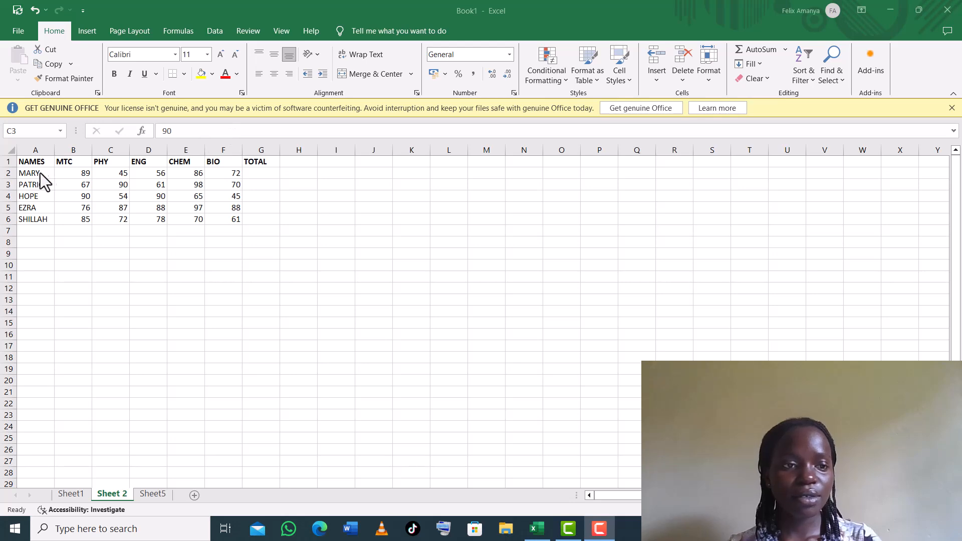
left_click(81, 173)
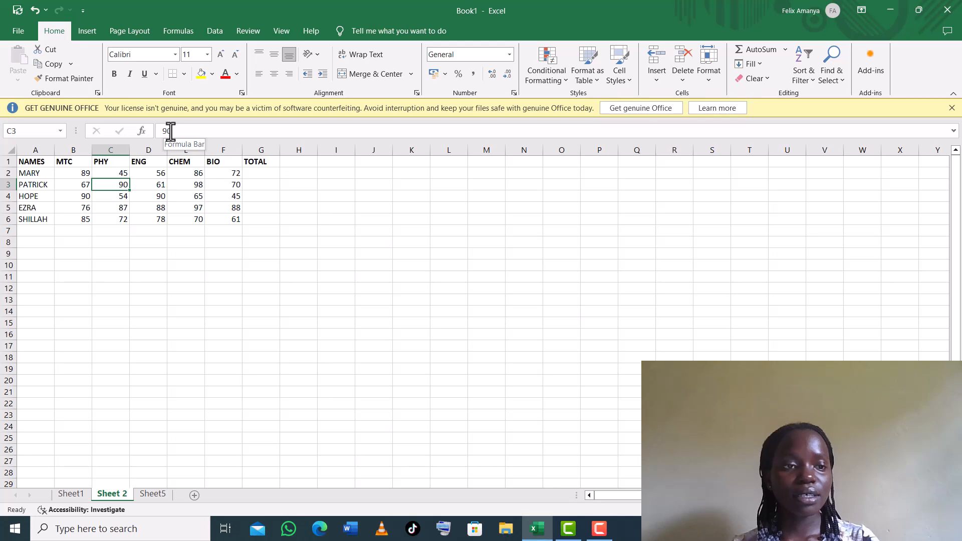
key("F10")
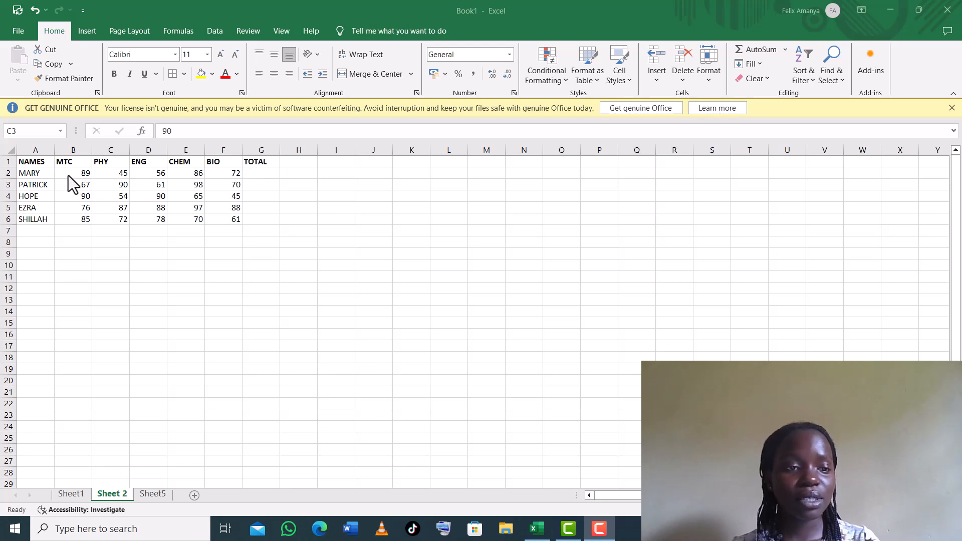
Step: Enter the formula =(B2+D2+E2+F2) in cell G2 as the first student's total
left_click(246, 174)
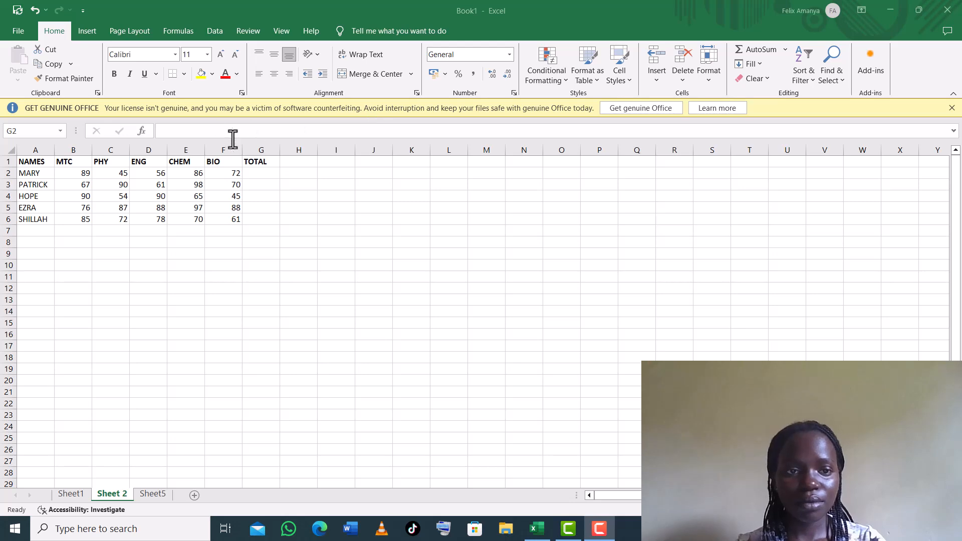
left_click(252, 174)
type("=")
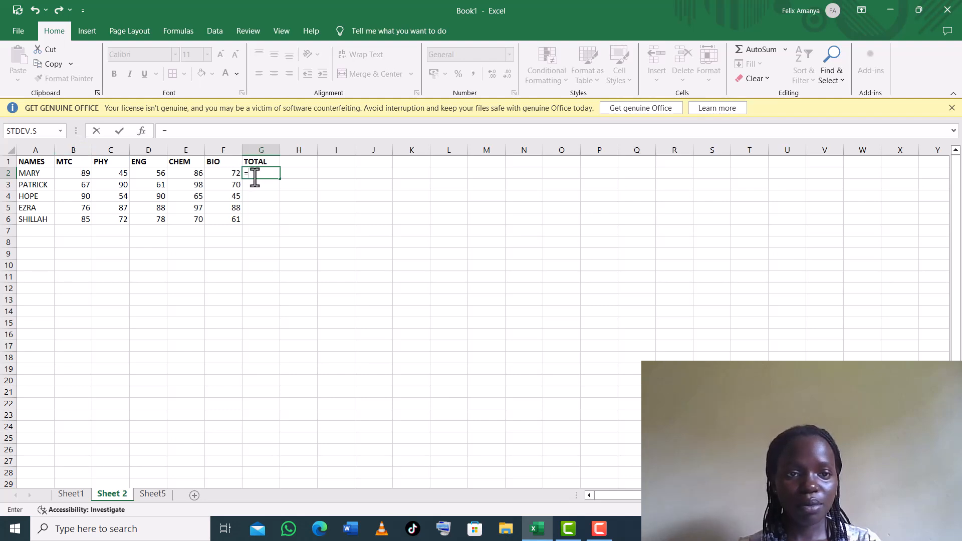
key("F9")
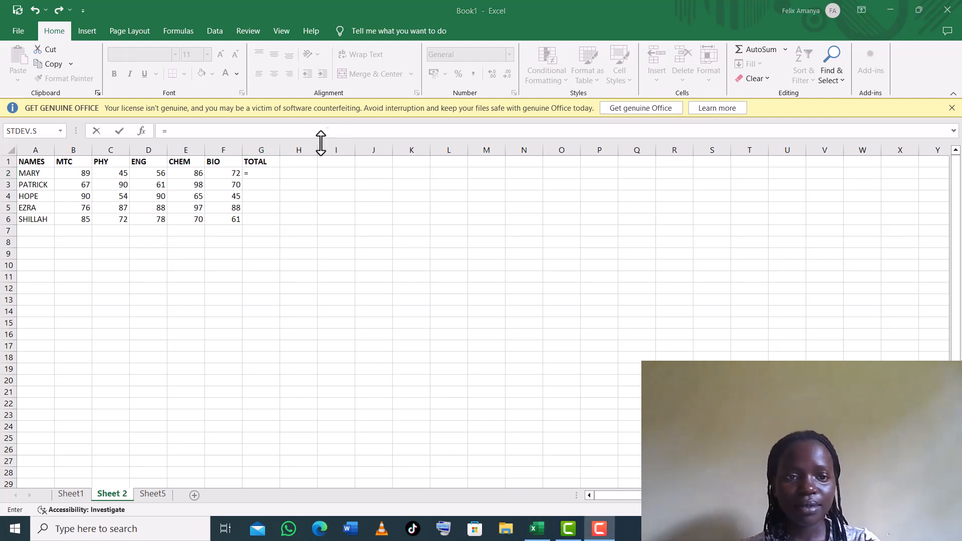
left_click(247, 176)
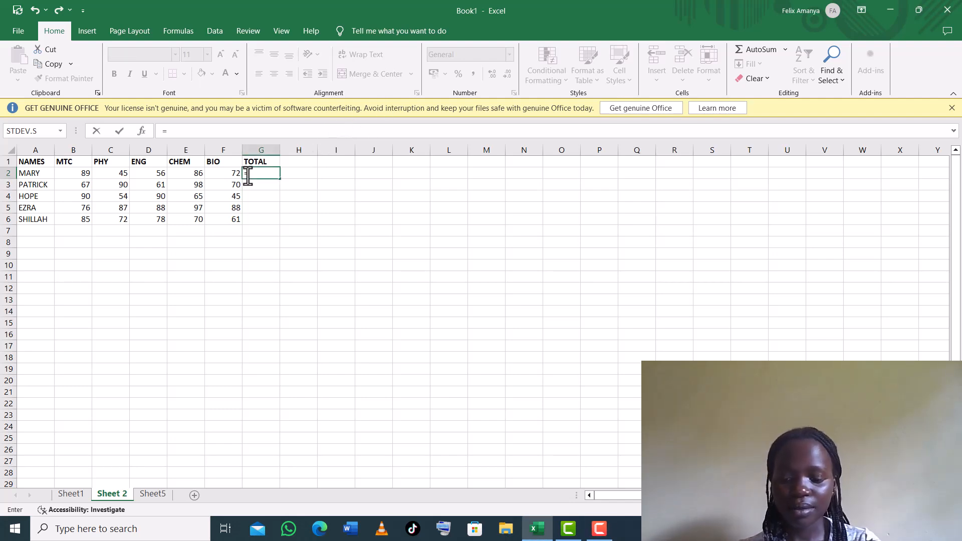
type("=(")
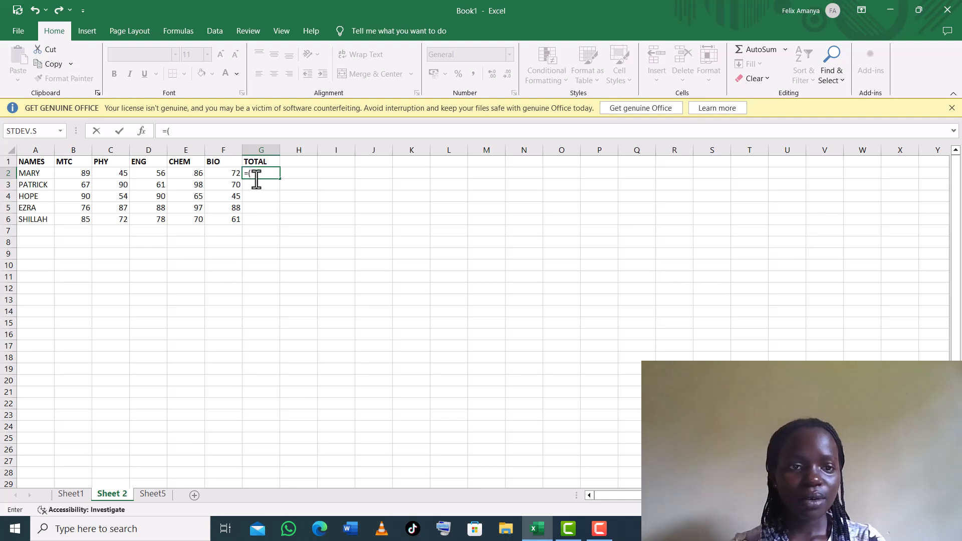
left_click(79, 174)
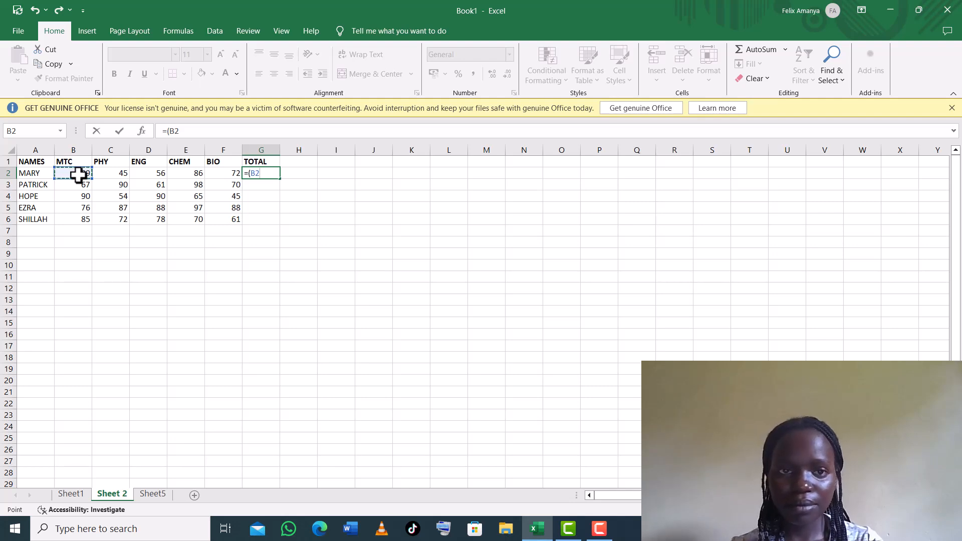
type("+")
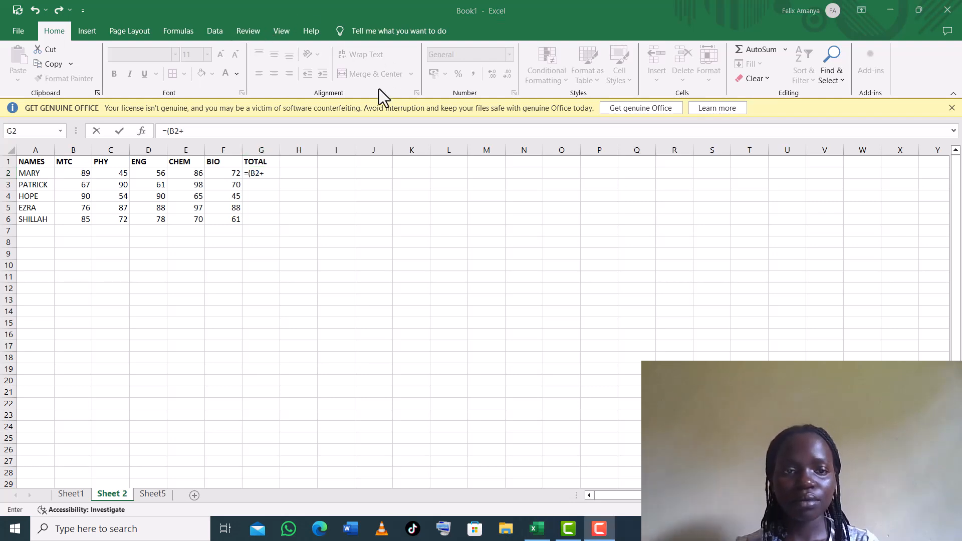
left_click(113, 173)
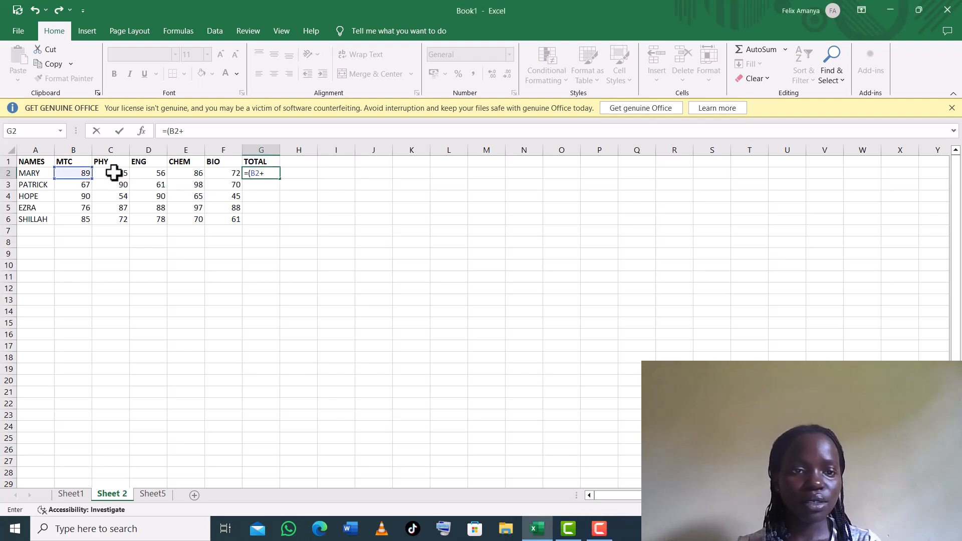
left_click(114, 173)
left_click(152, 175)
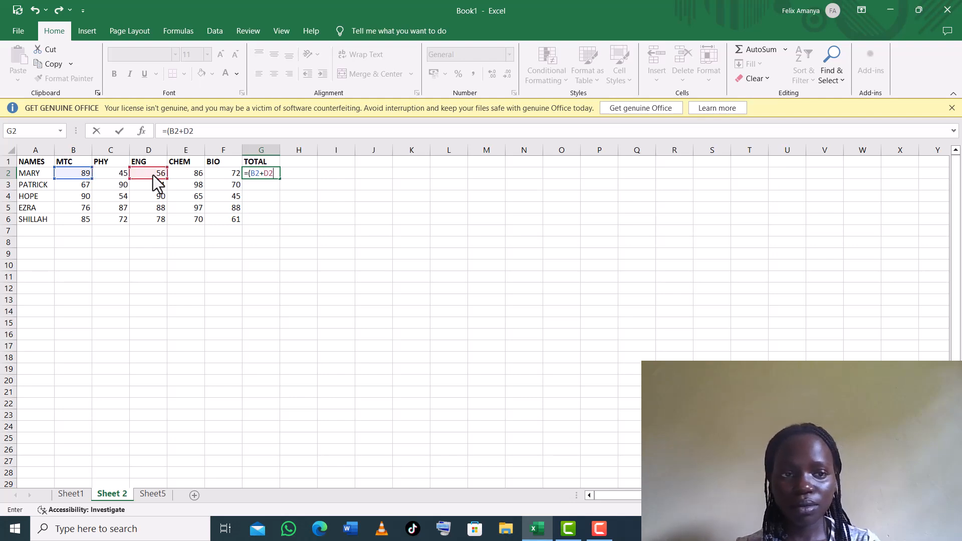
type("+")
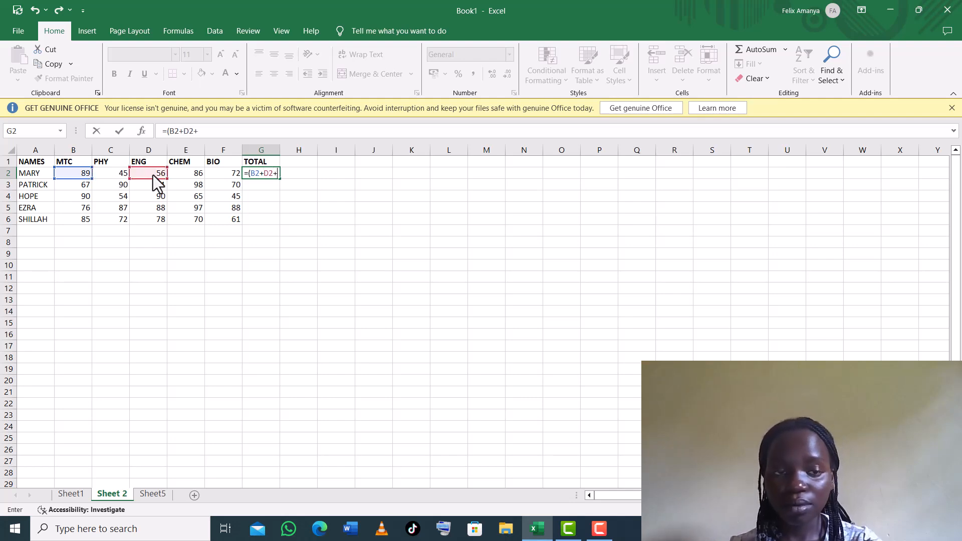
left_click(182, 173)
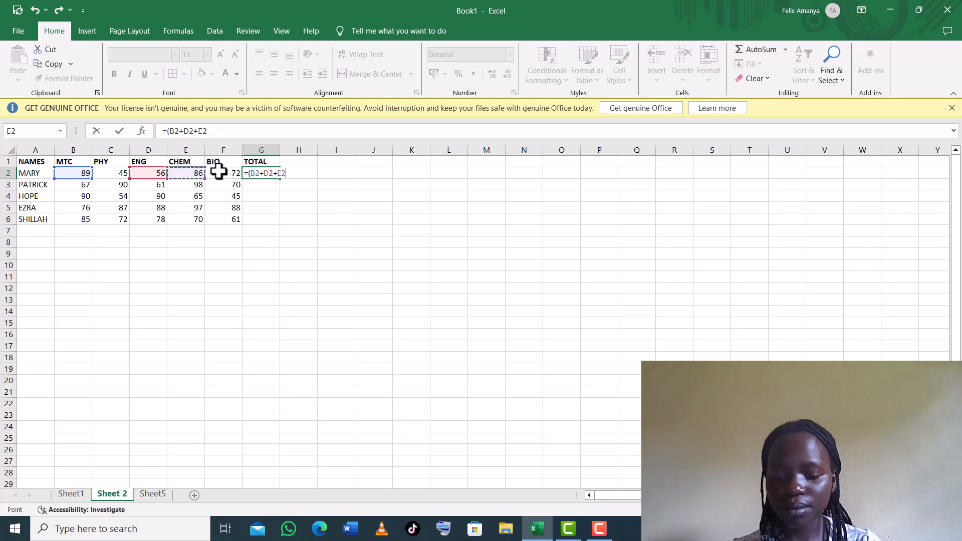
type("+")
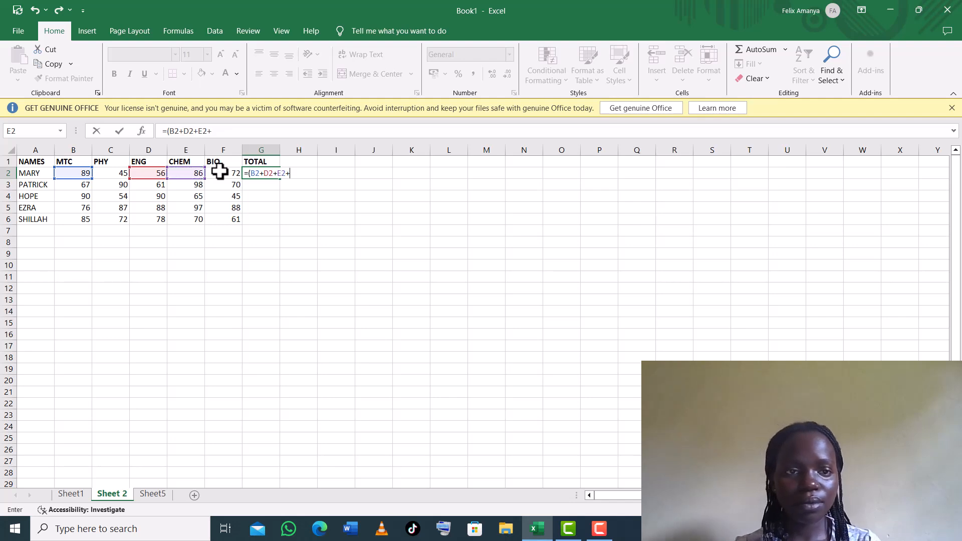
left_click(220, 172)
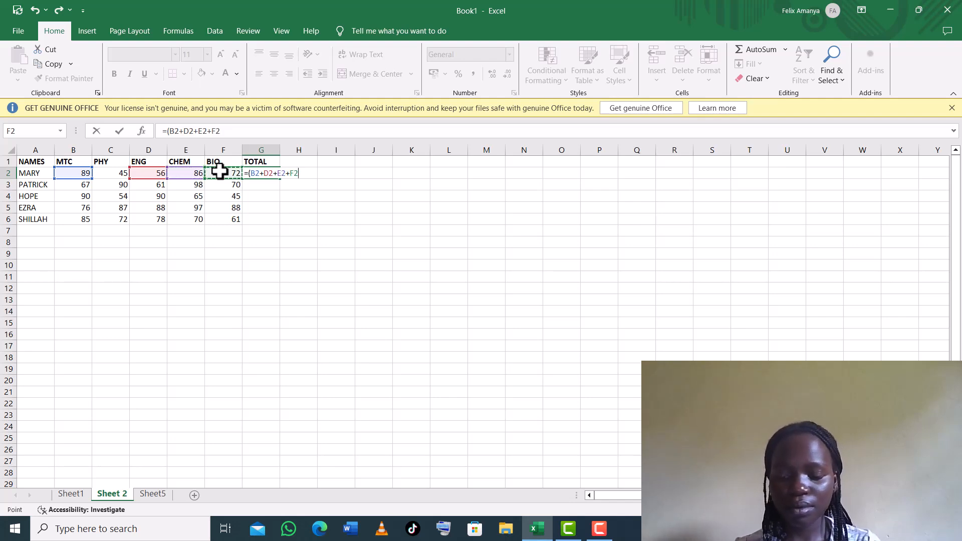
type(")")
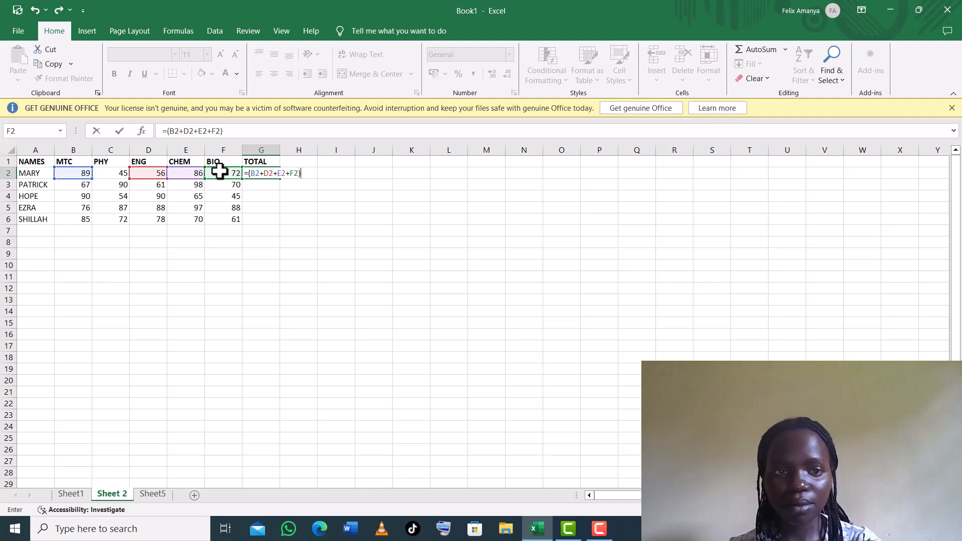
key("Return")
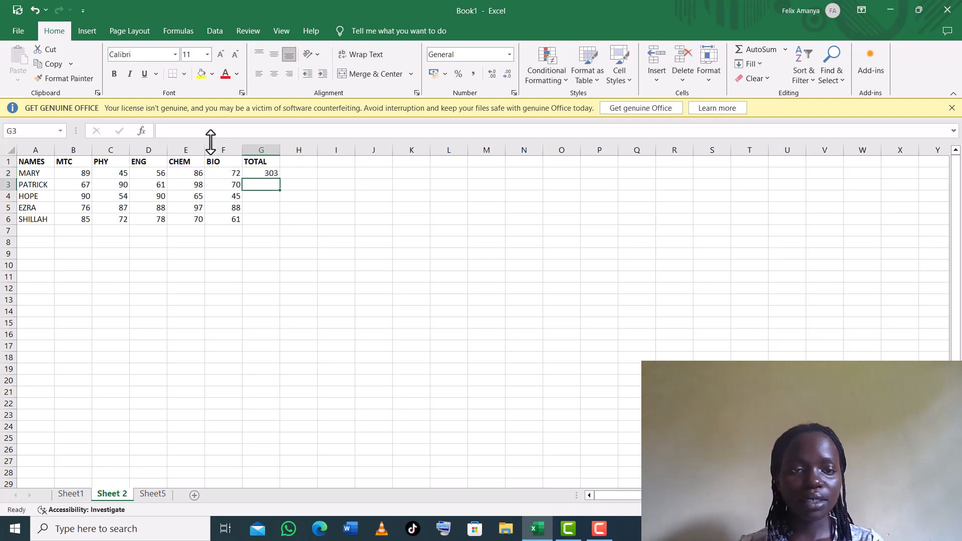
left_click(267, 171)
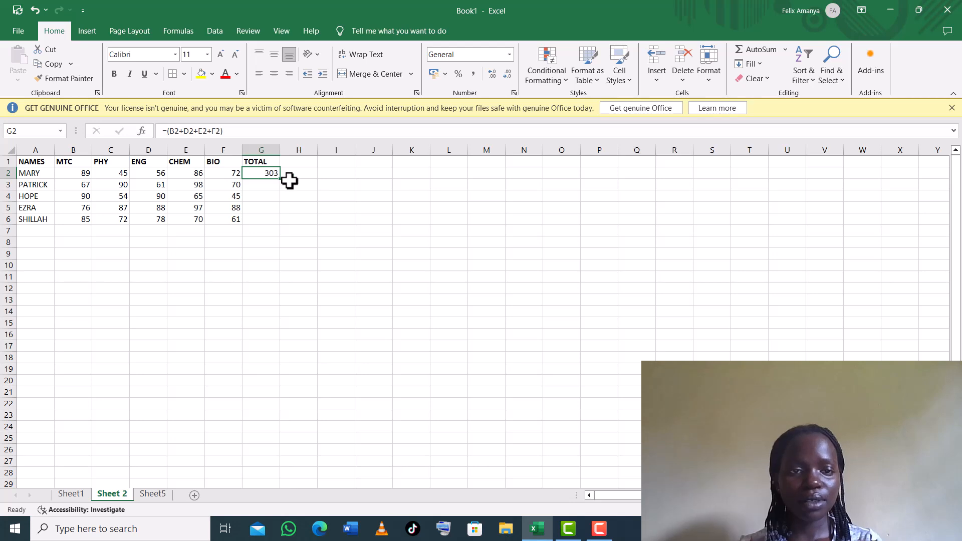
left_click_drag(278, 179, 274, 224)
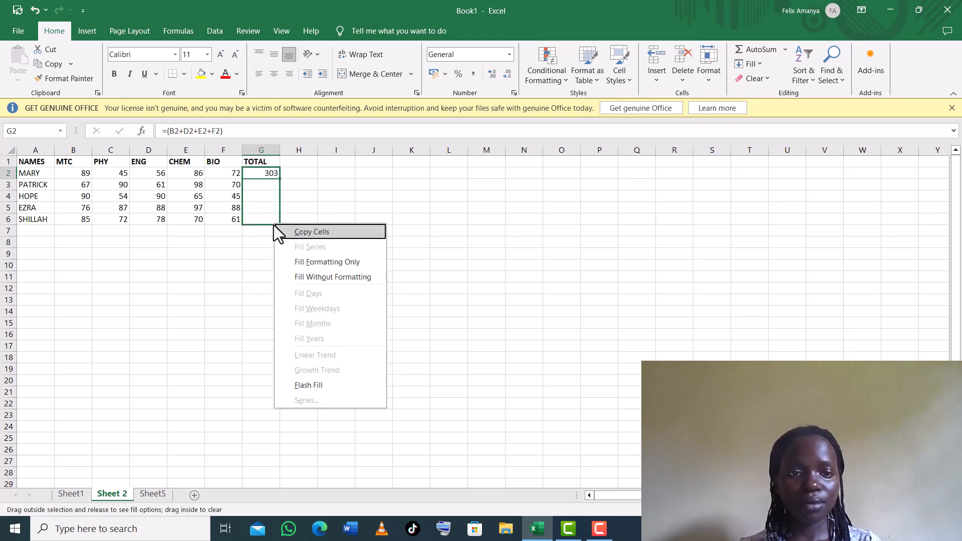
left_click(341, 218)
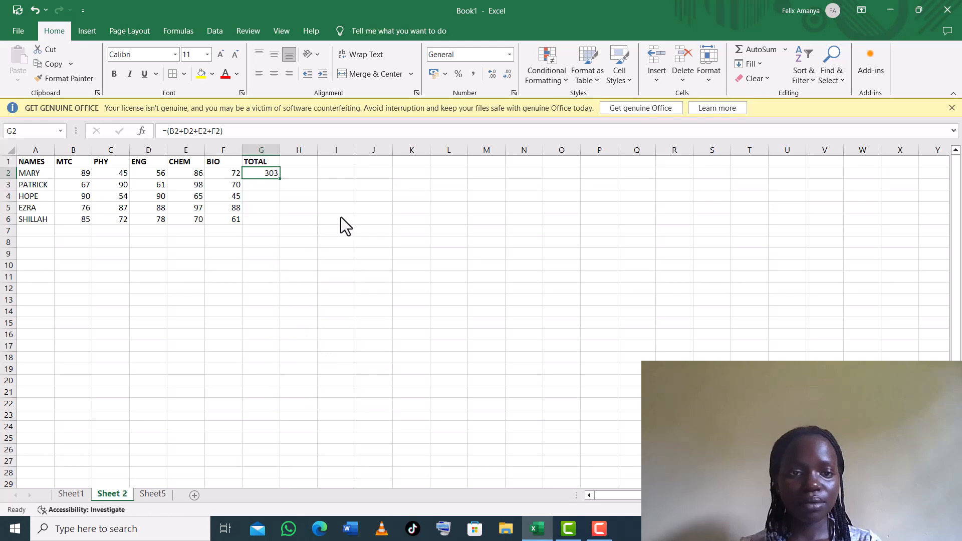
left_click(281, 179)
left_click(281, 179)
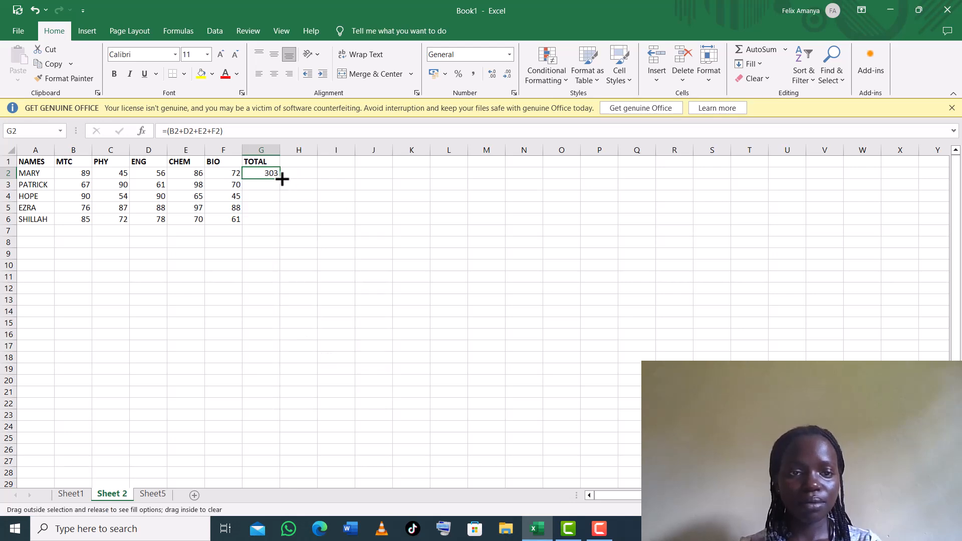
left_click(281, 179)
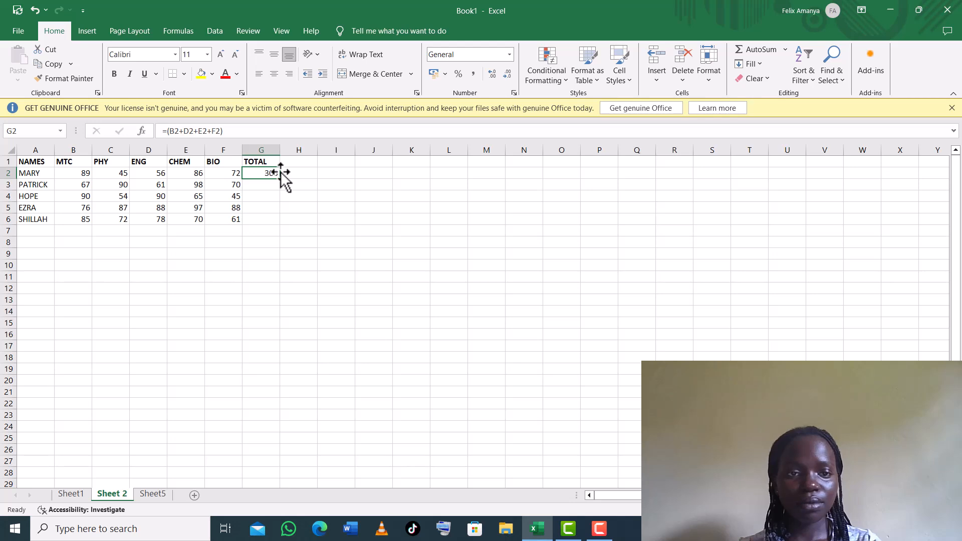
left_click(281, 179)
left_click_drag(278, 185, 279, 192)
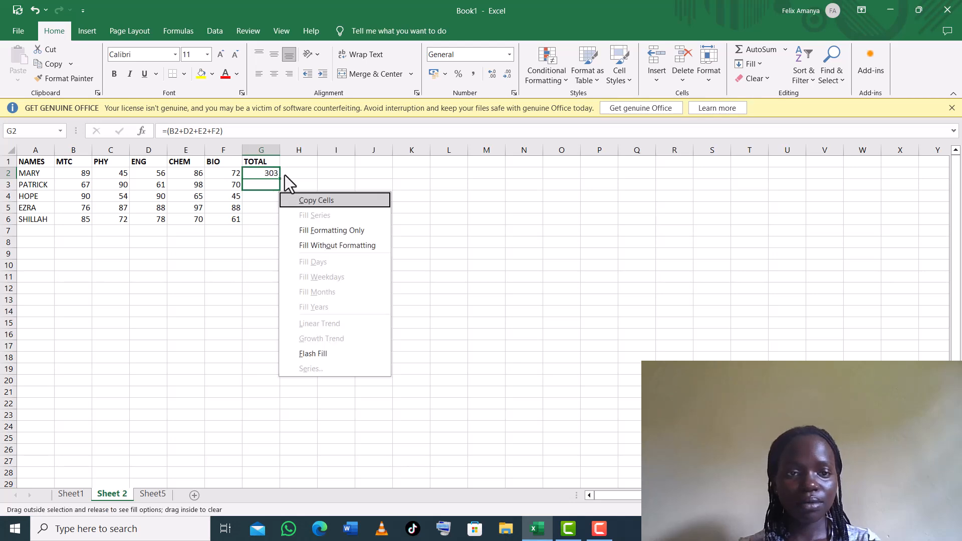
left_click(392, 89)
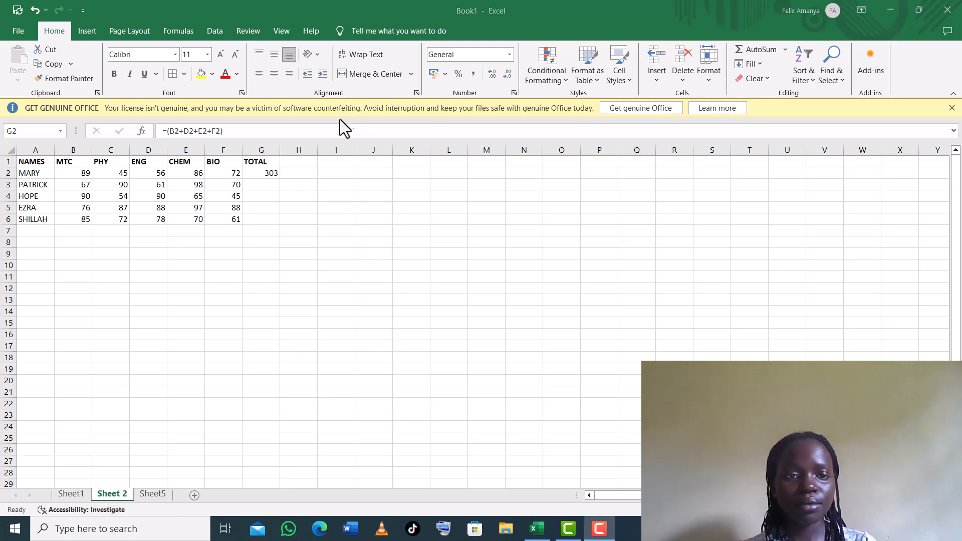
Step: Fill the total formula from G2 down through G6 for the remaining students
left_click(274, 174)
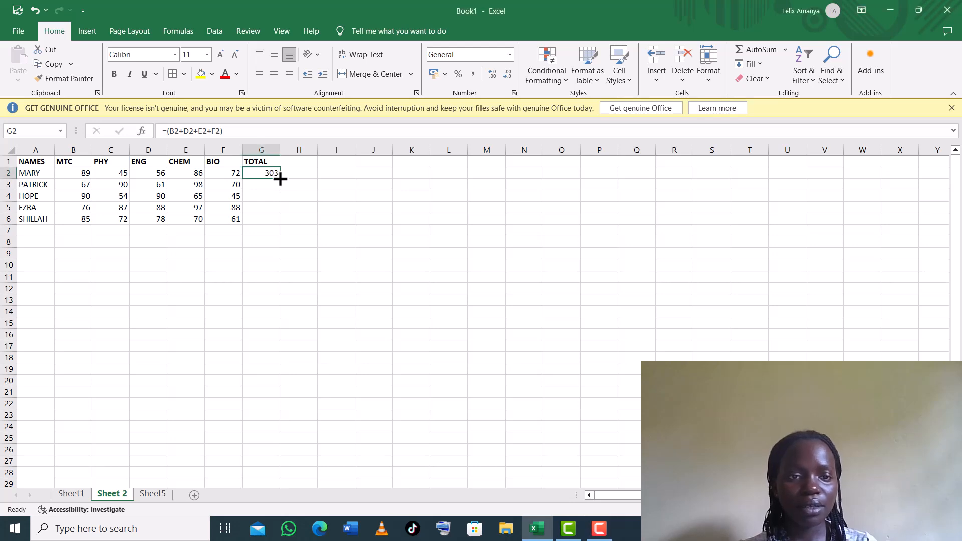
left_click_drag(280, 179, 280, 224)
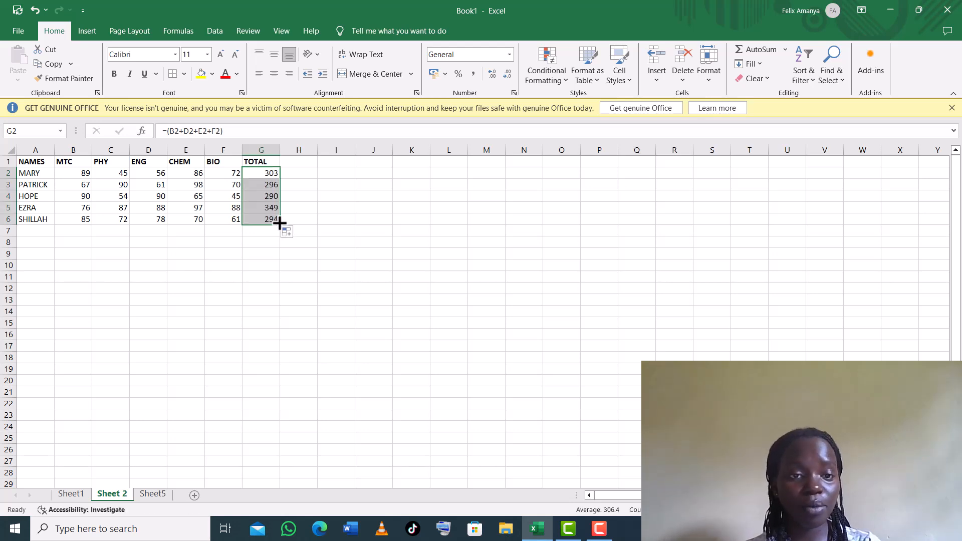
Step: Add a second column heading, TOTAL, in cell H1
left_click(292, 162)
type("TOT")
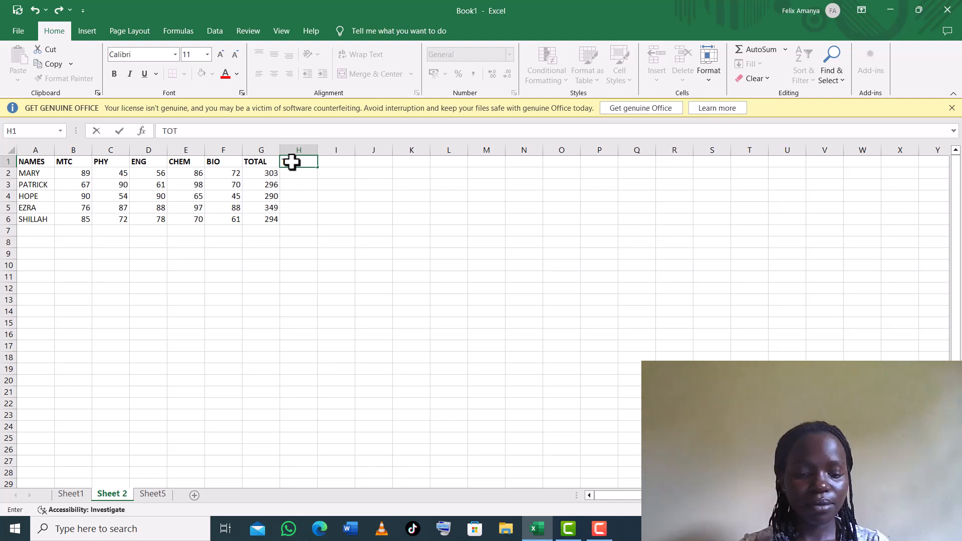
type("AL")
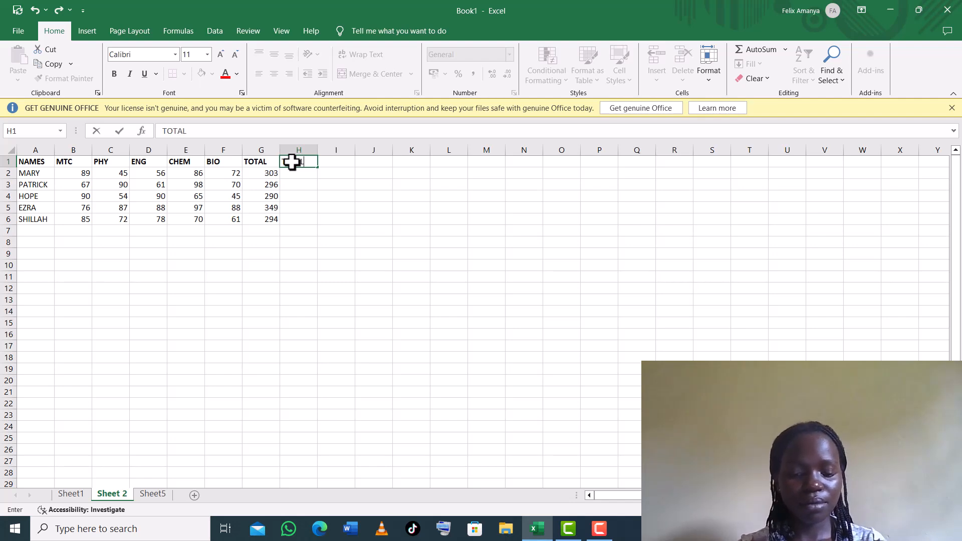
key("Return")
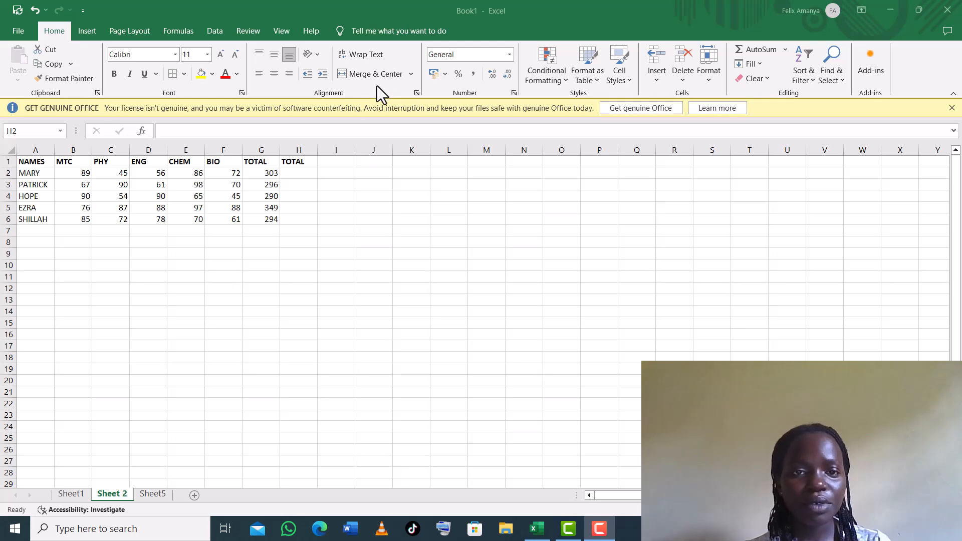
Step: Insert the SUM function in cell H2 with the range B2:F2 as its argument
left_click(298, 172)
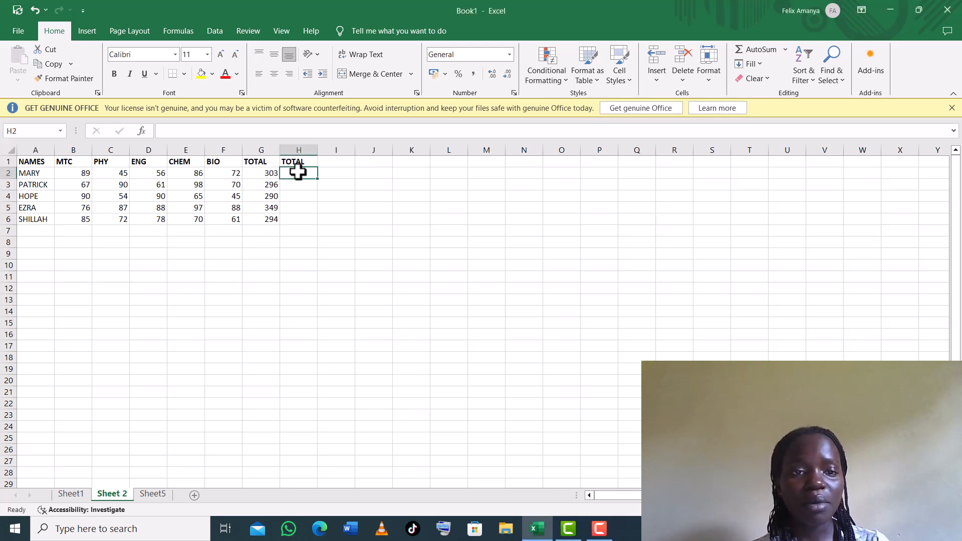
left_click(95, 32)
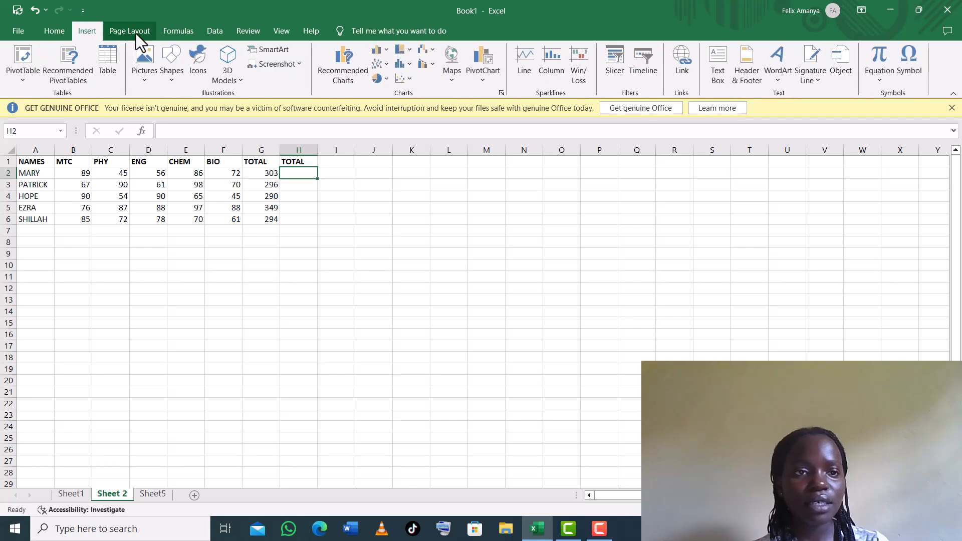
left_click(183, 31)
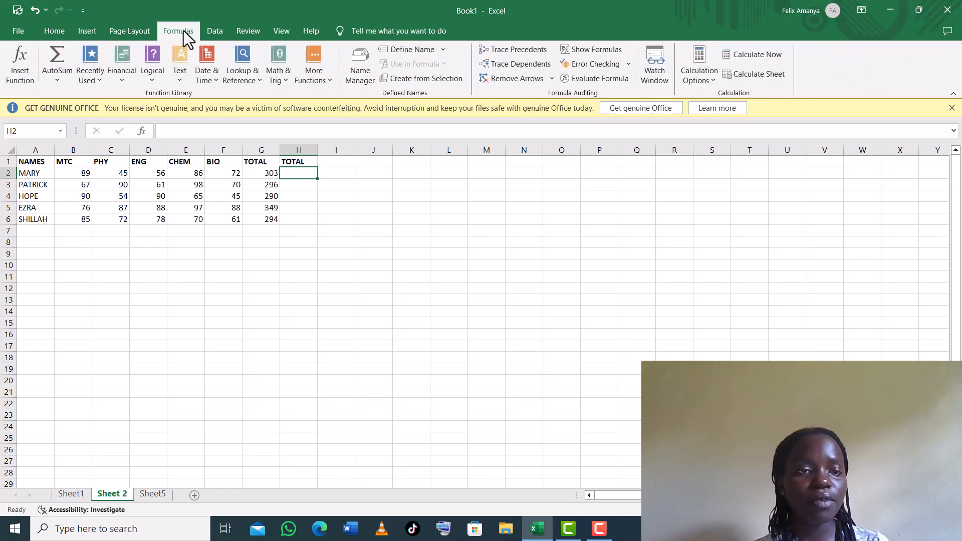
left_click(25, 70)
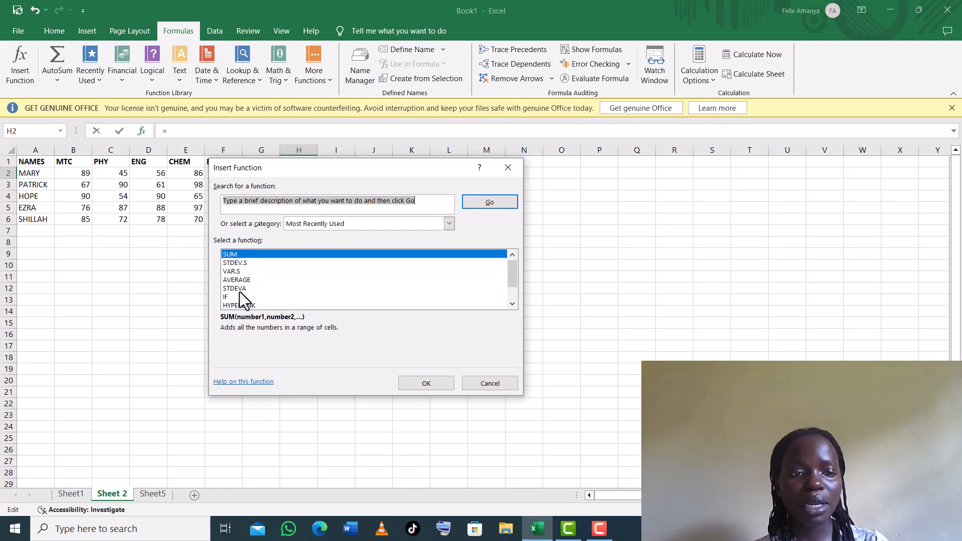
left_click(234, 255)
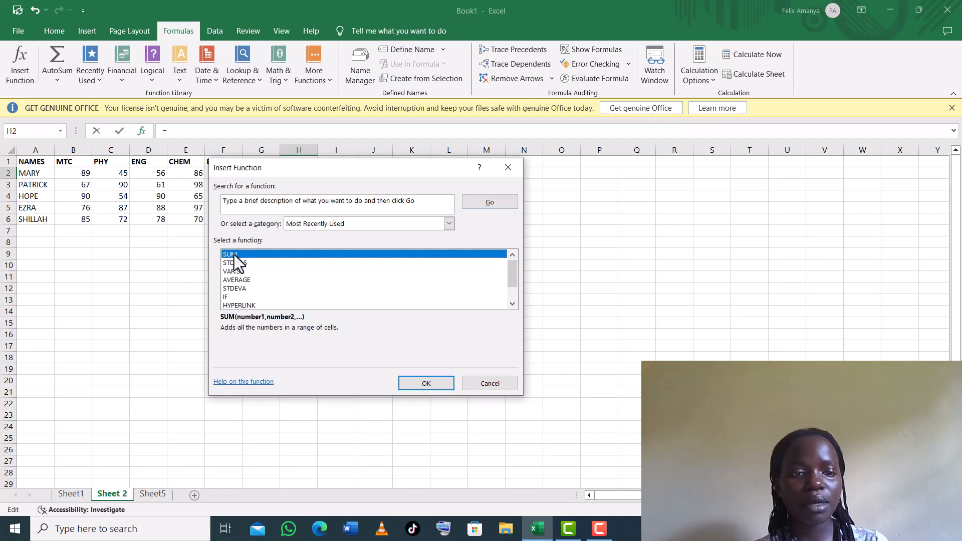
left_click(427, 383)
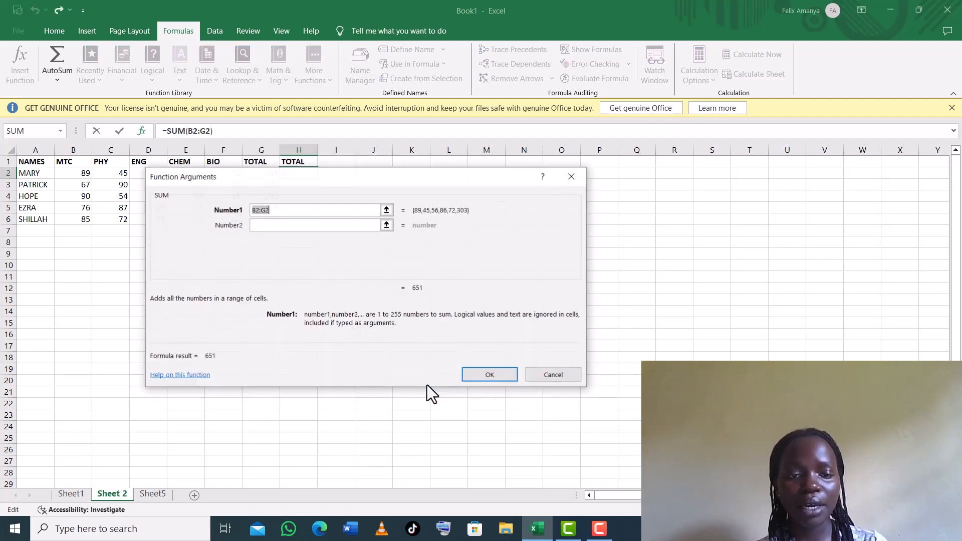
left_click(269, 212)
key("BackSpace")
key("BackSpace")
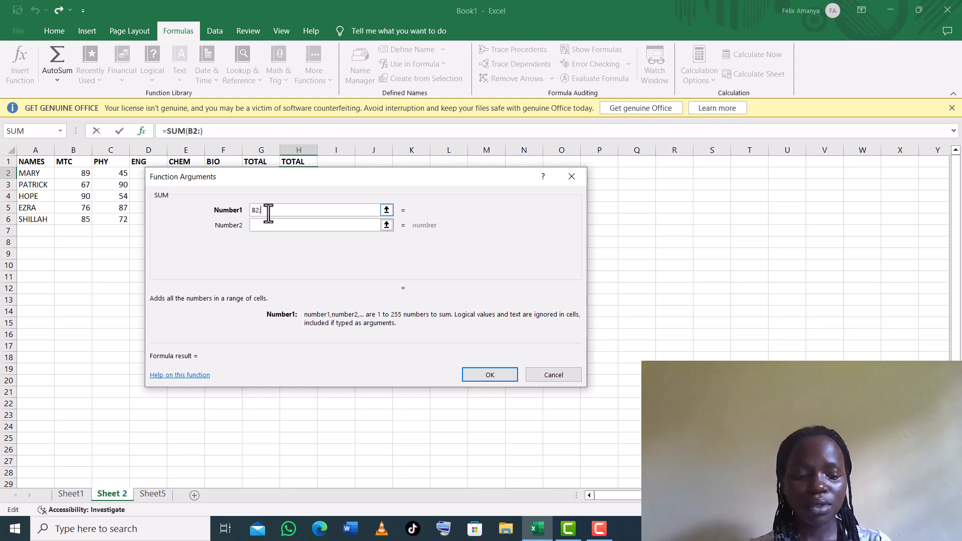
type("F2")
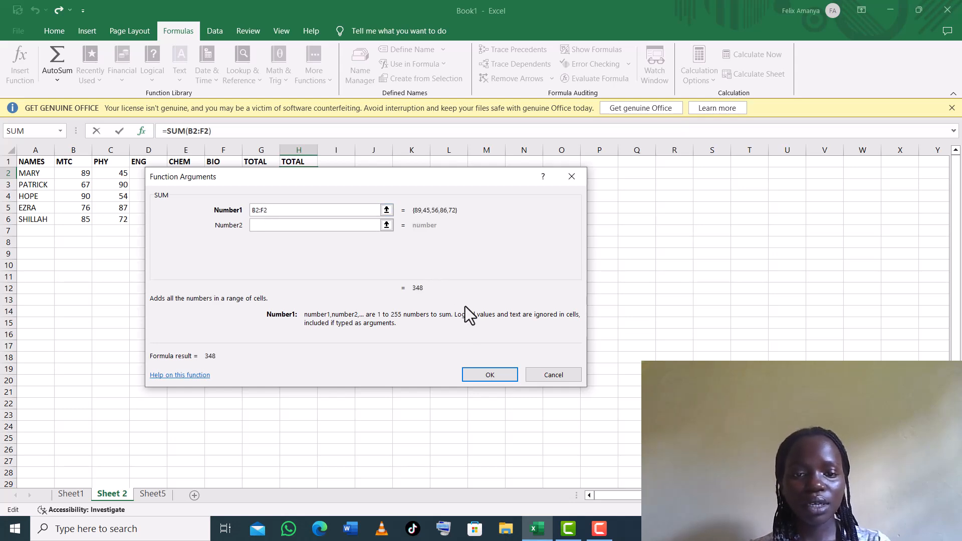
left_click(488, 378)
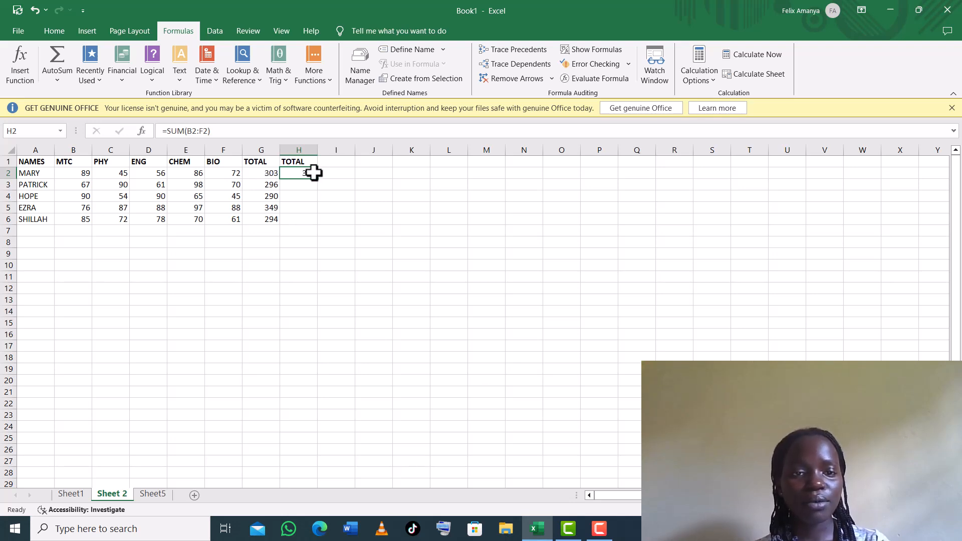
Step: Check the addition formula in G2 against H2 and fill the SUM formula from H2 down through H6
left_click(266, 172)
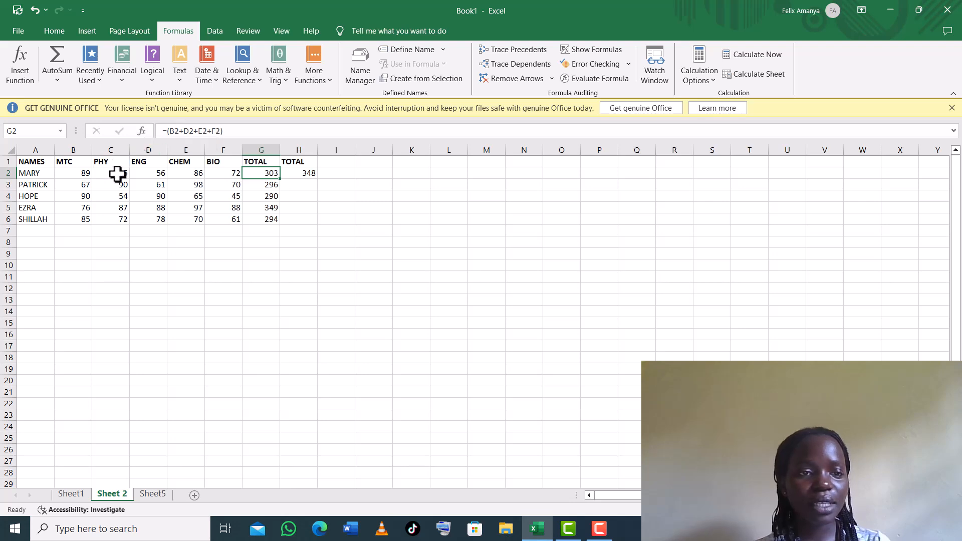
left_click(310, 174)
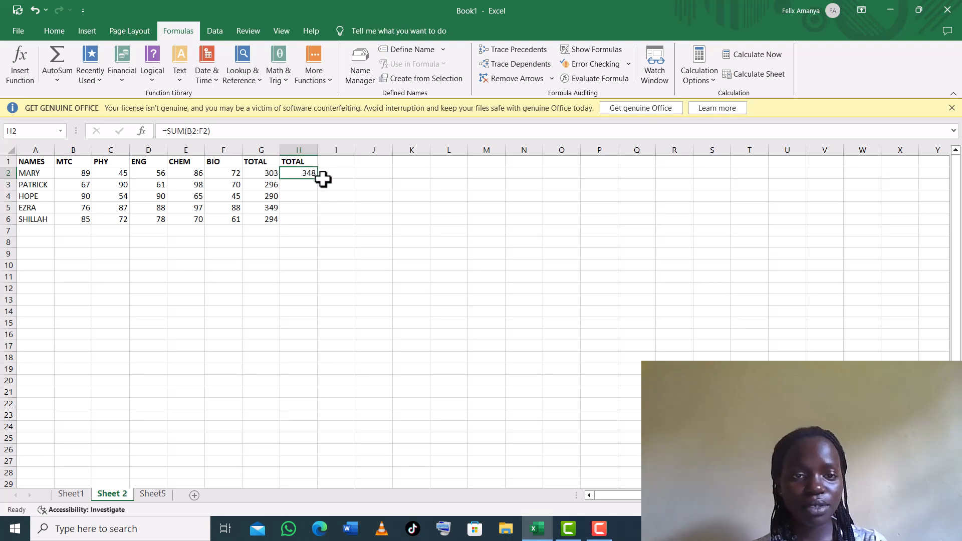
left_click_drag(319, 181, 319, 222)
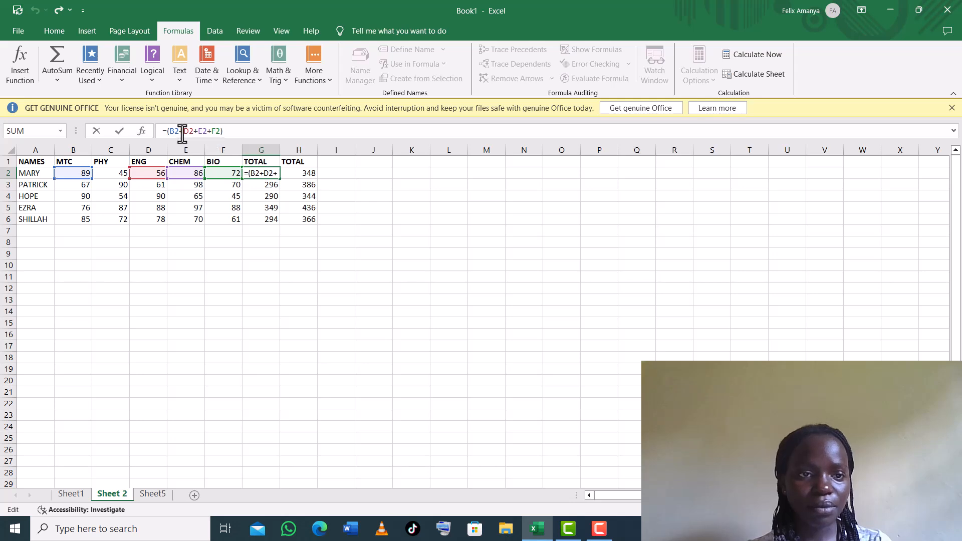
Step: Add the missing C2 term to make G2's formula =(B2+C2+D2+E2+F2) and refill it down through G6
type("C")
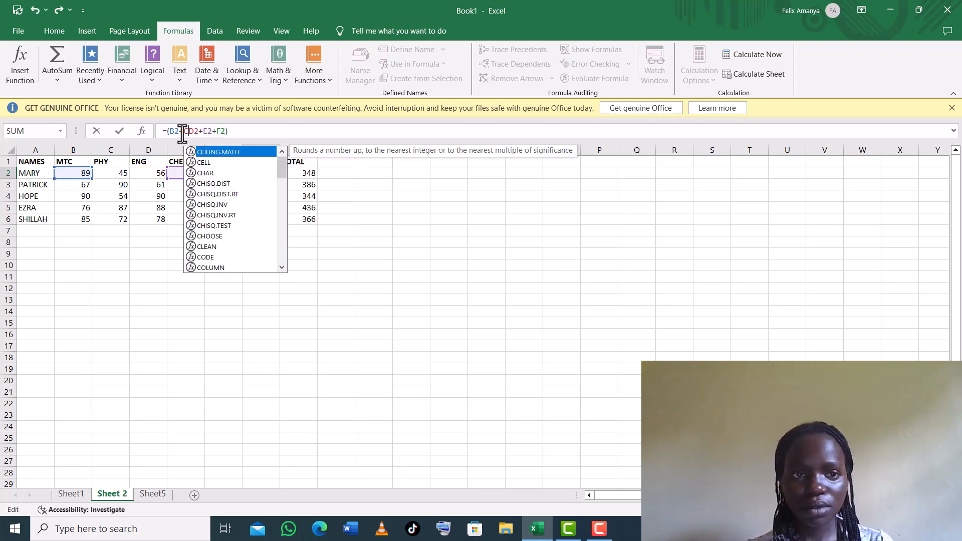
type("2")
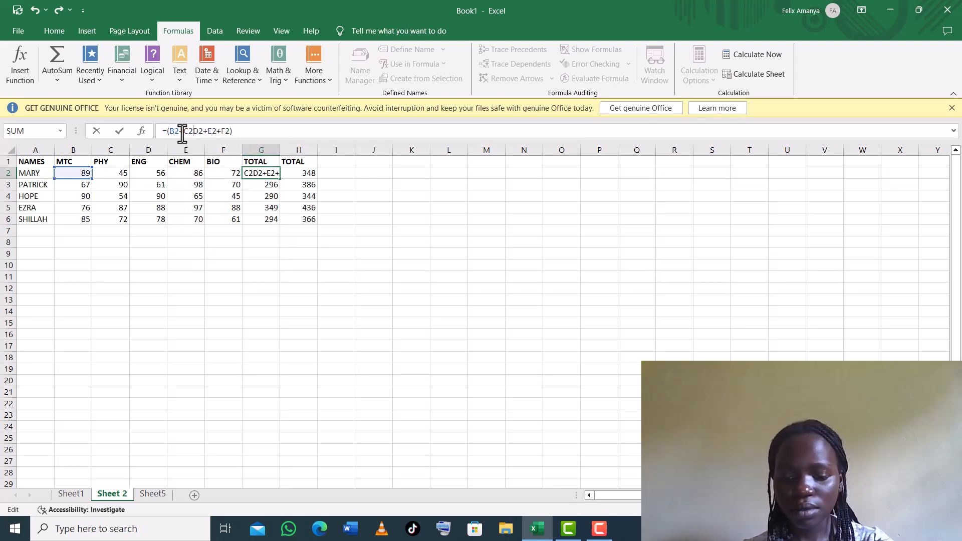
type("+")
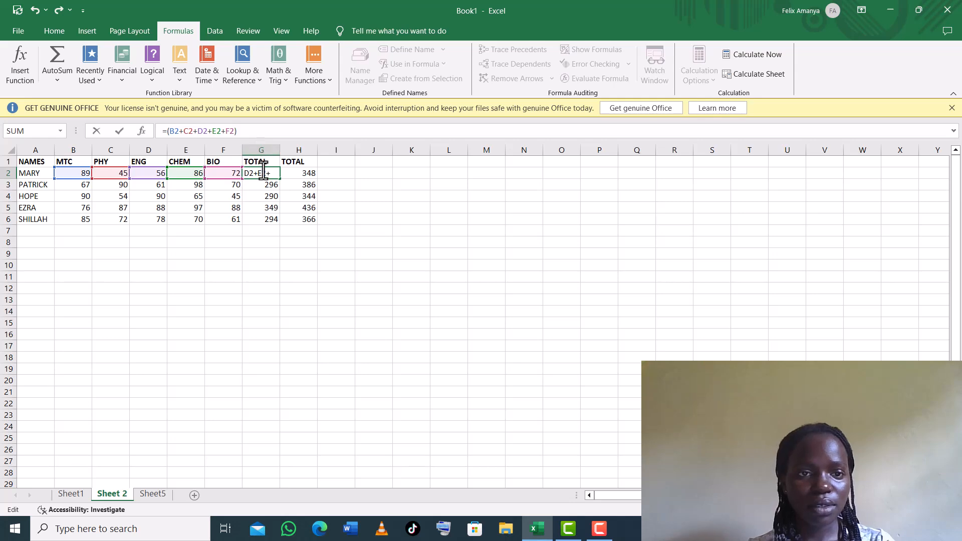
key("Return")
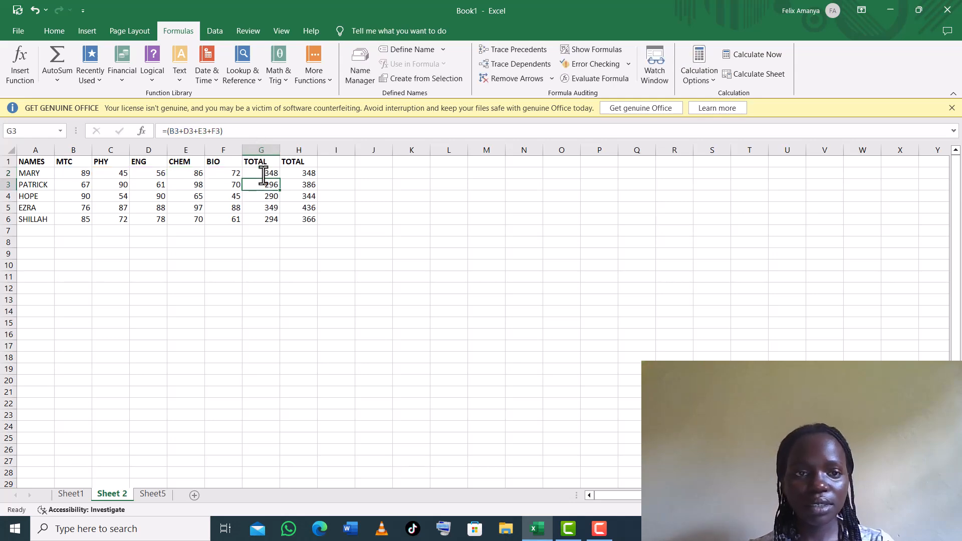
left_click(277, 174)
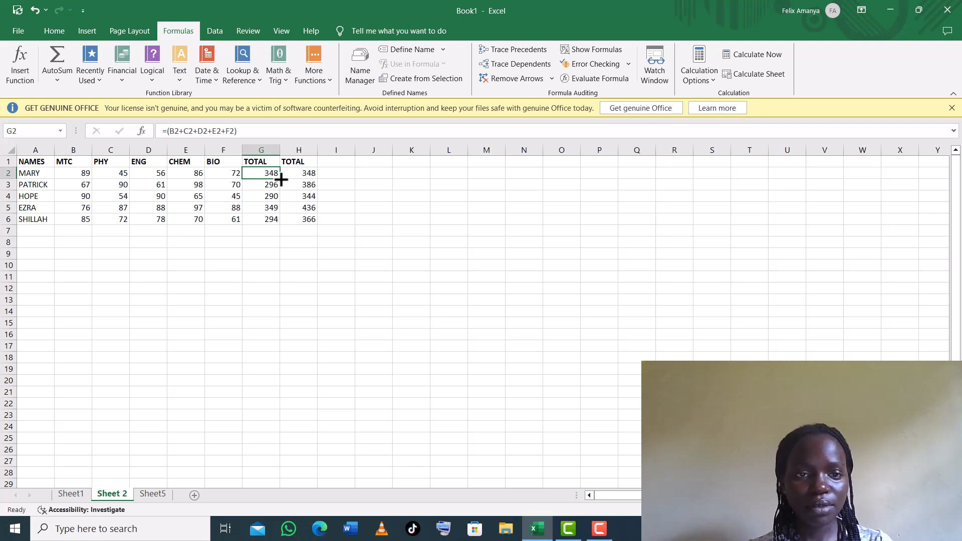
left_click_drag(282, 180, 281, 221)
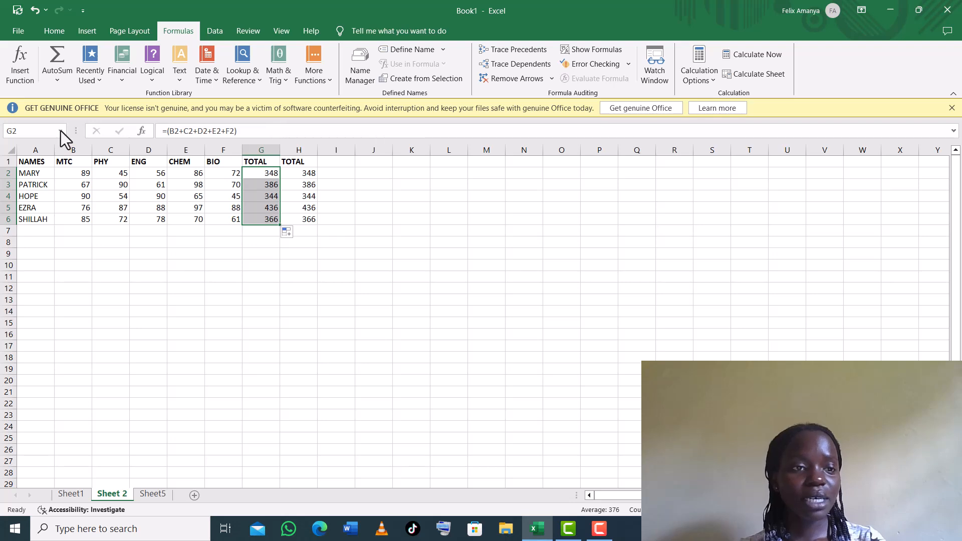
Step: Examine the cell reference of B4 and how the row references change in the total formulas of G2 through G5
left_click(89, 197)
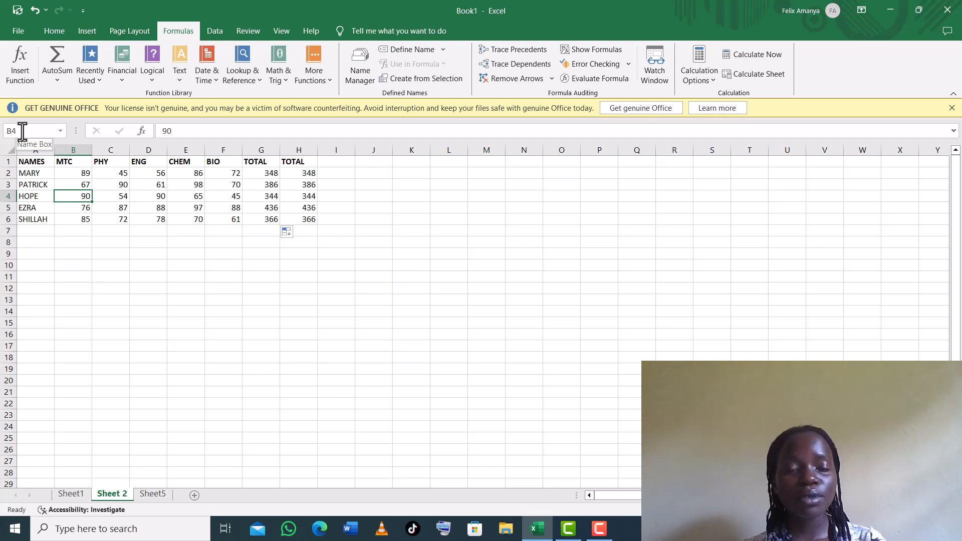
left_click(258, 174)
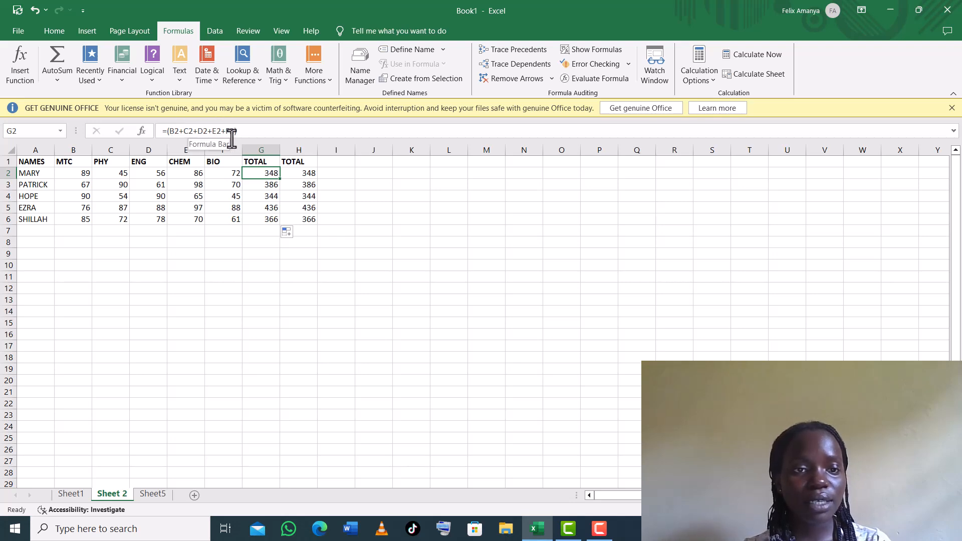
left_click(266, 187)
key("alt+Tab")
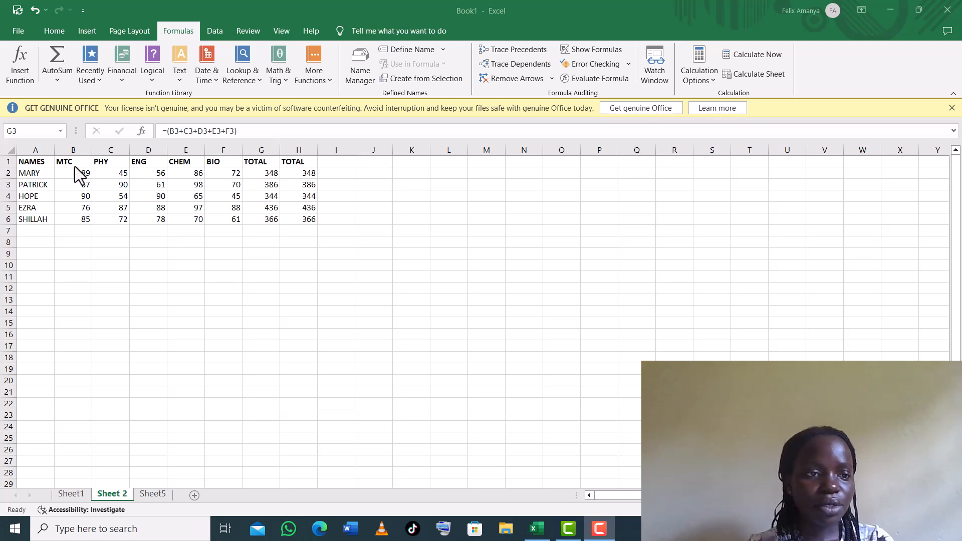
left_click(269, 185)
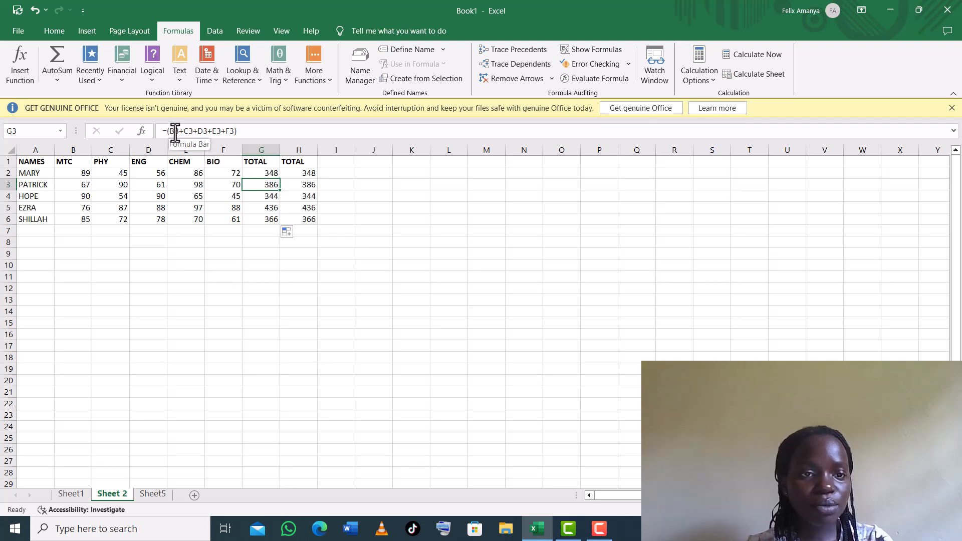
left_click(251, 197)
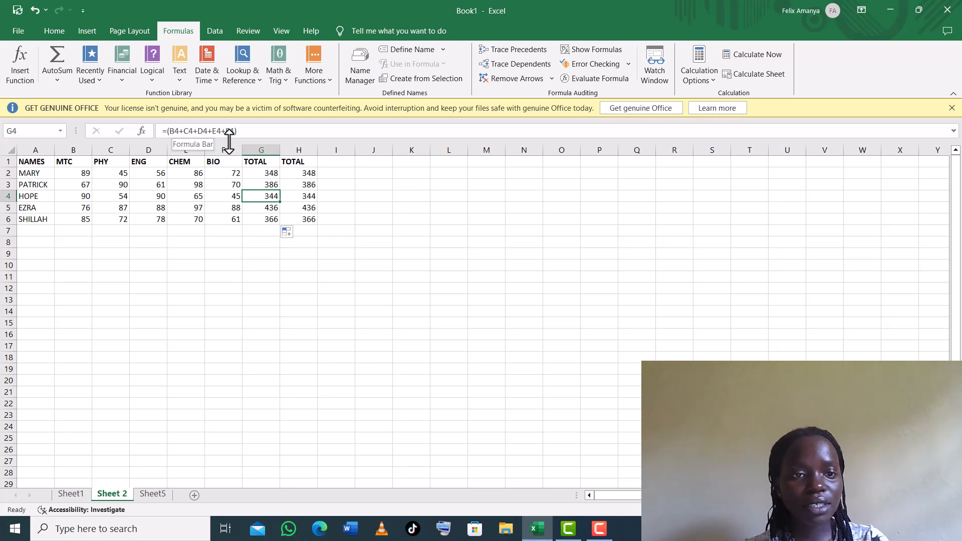
left_click(271, 172)
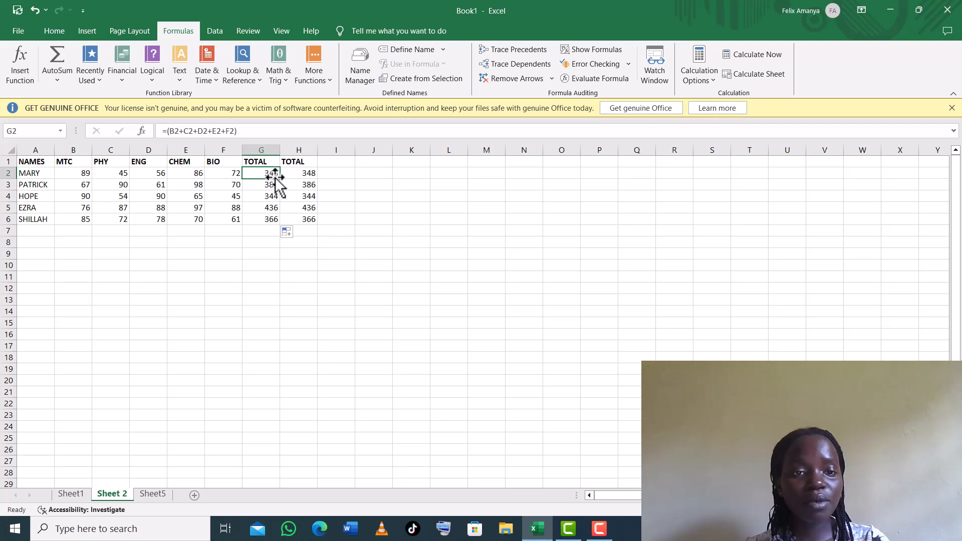
left_click(274, 208)
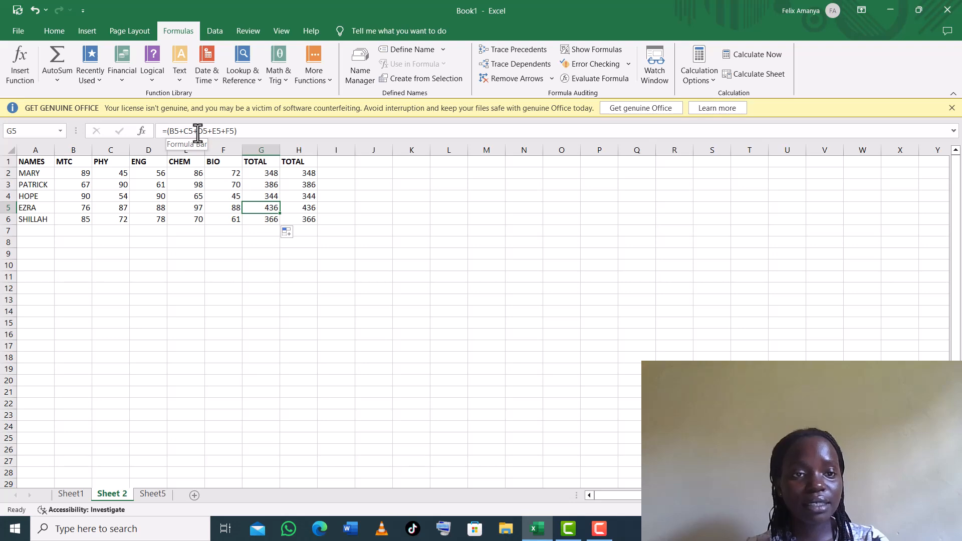
key("F10")
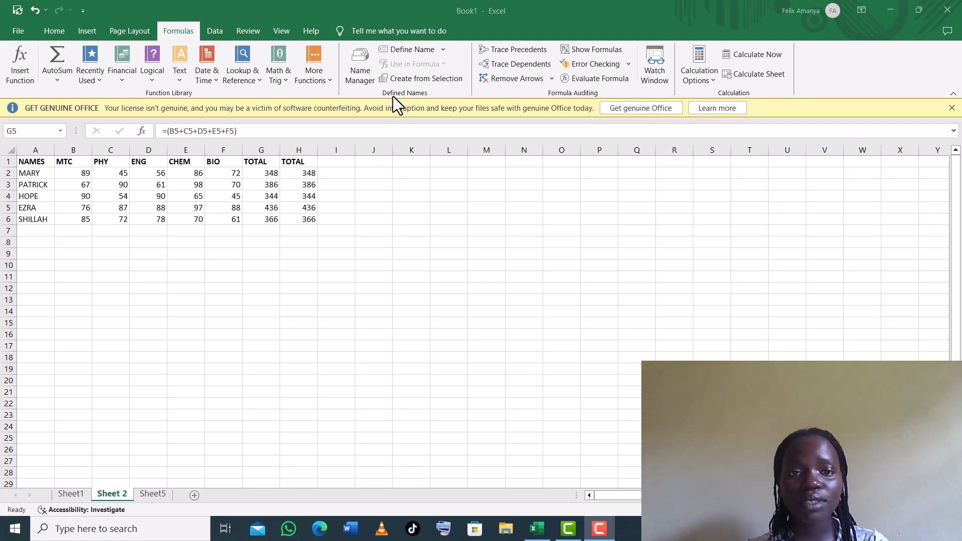
Step: Open the Sheet5 worksheet containing the students' marks and percentage columns
left_click(153, 498)
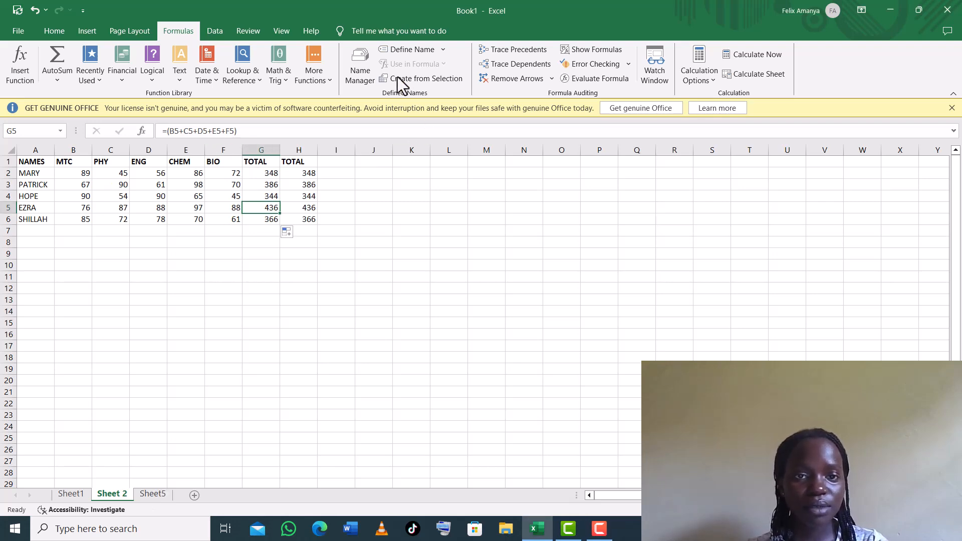
key("F9")
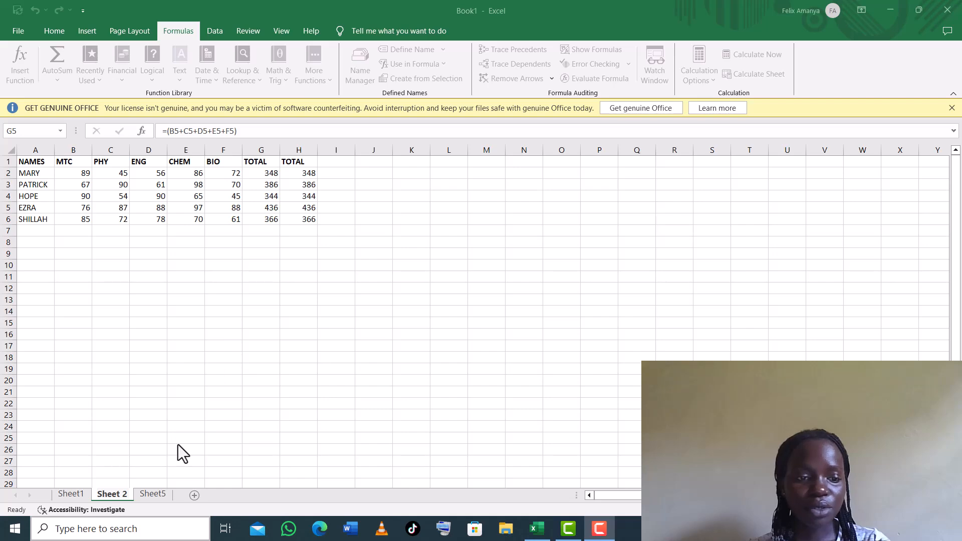
left_click(156, 498)
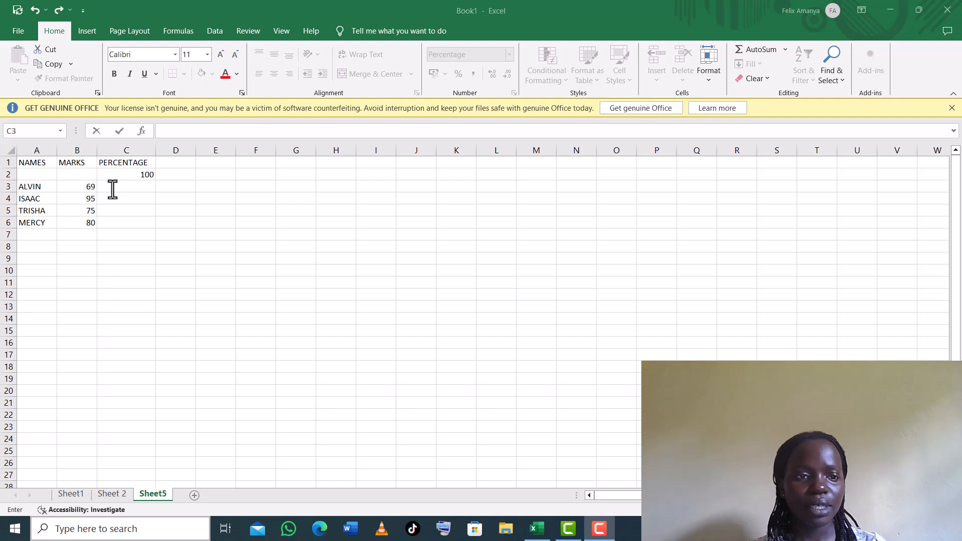
Step: Enter the formula =B3/C2 in cell C3 to calculate the first student's percentage
left_click(107, 191)
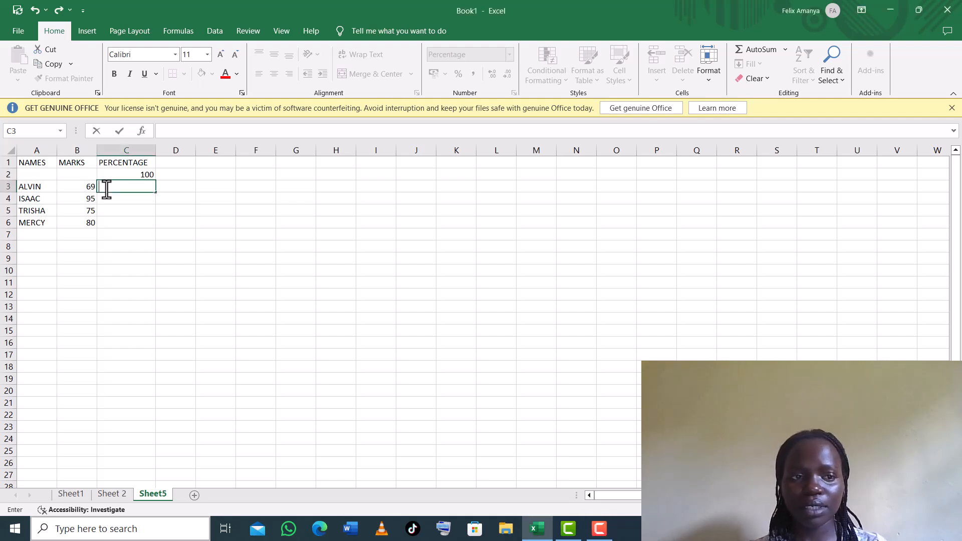
type("=")
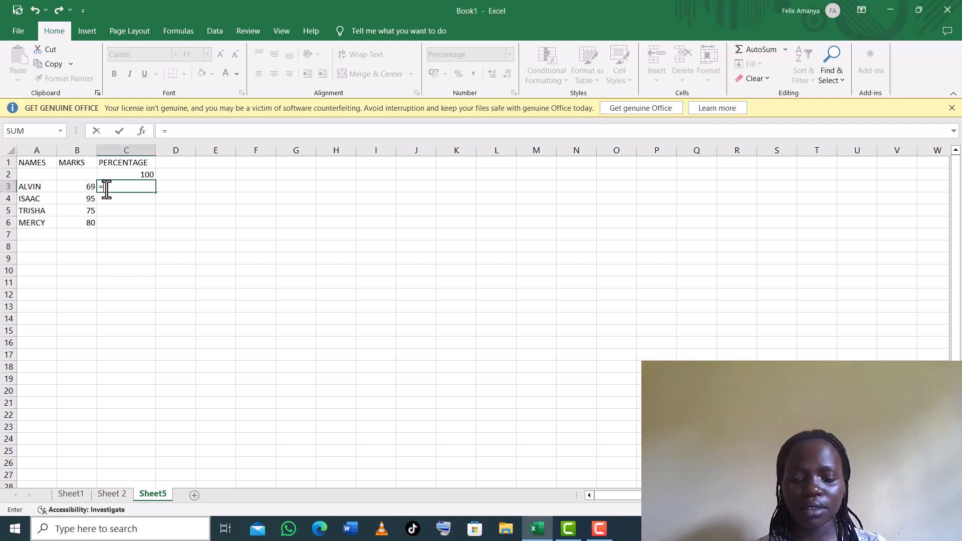
left_click(78, 186)
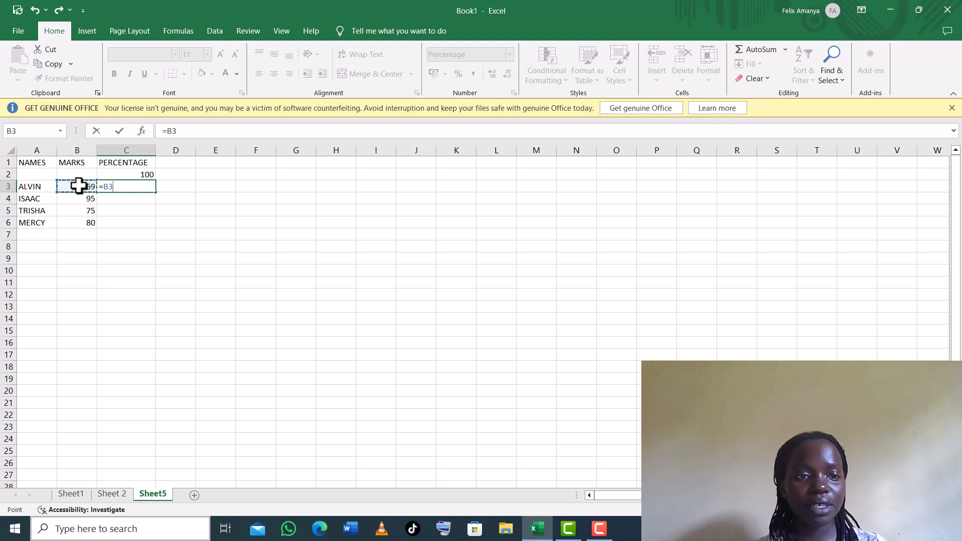
type("/")
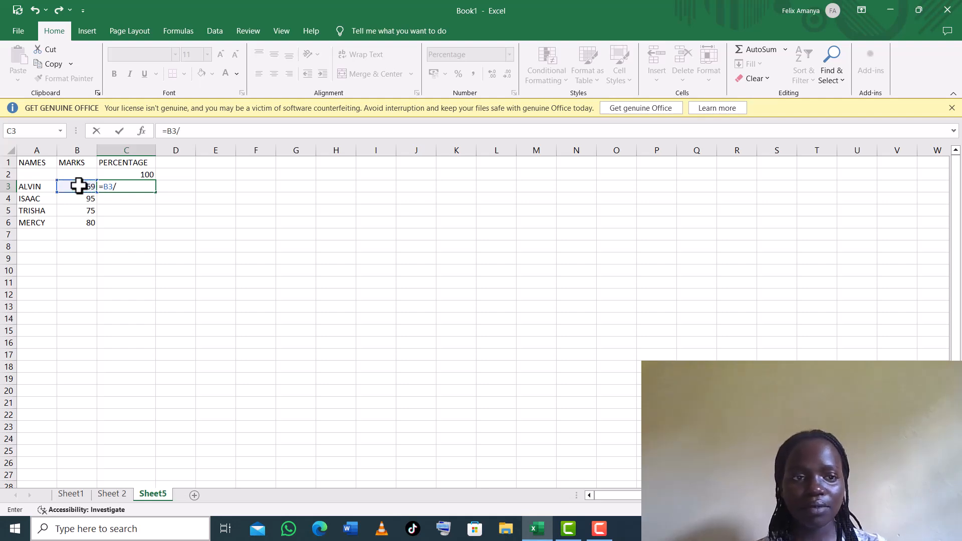
left_click(121, 174)
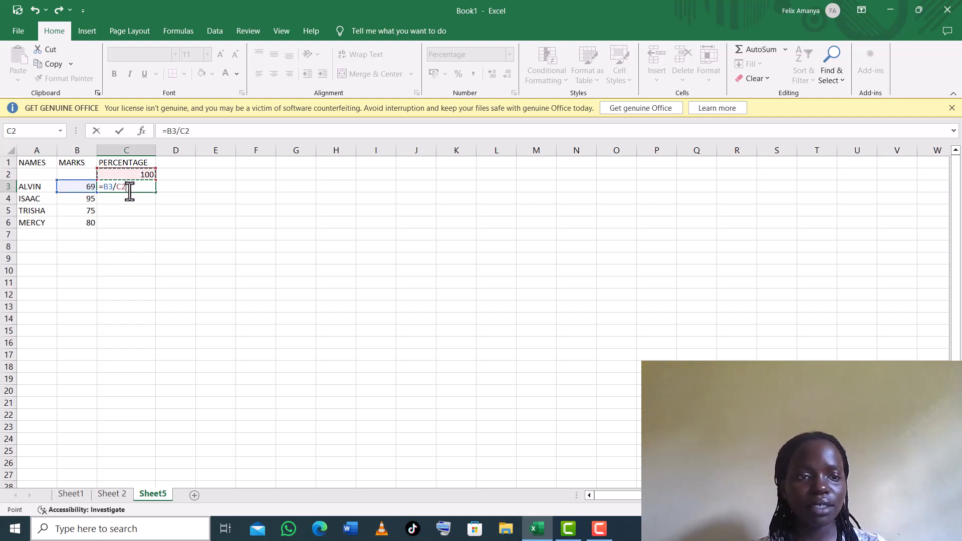
key("Return")
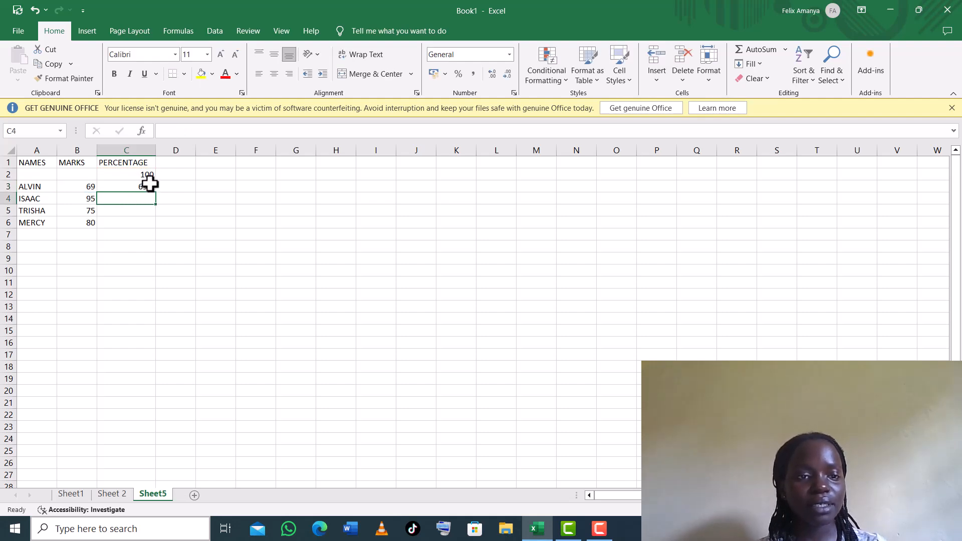
Step: Try to fill the relative-reference formula in C3 down through C6 and retract the fill back to C3
left_click(147, 186)
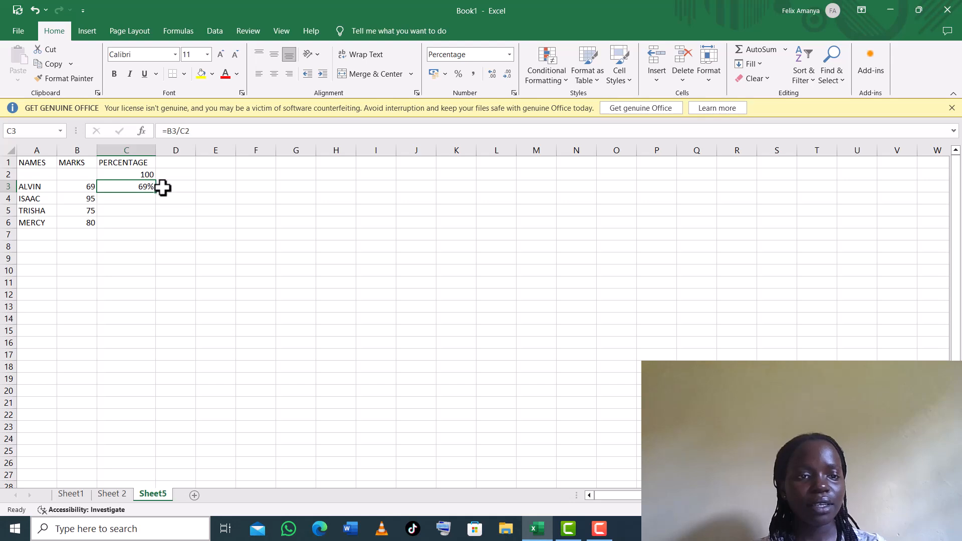
left_click_drag(155, 195, 157, 226)
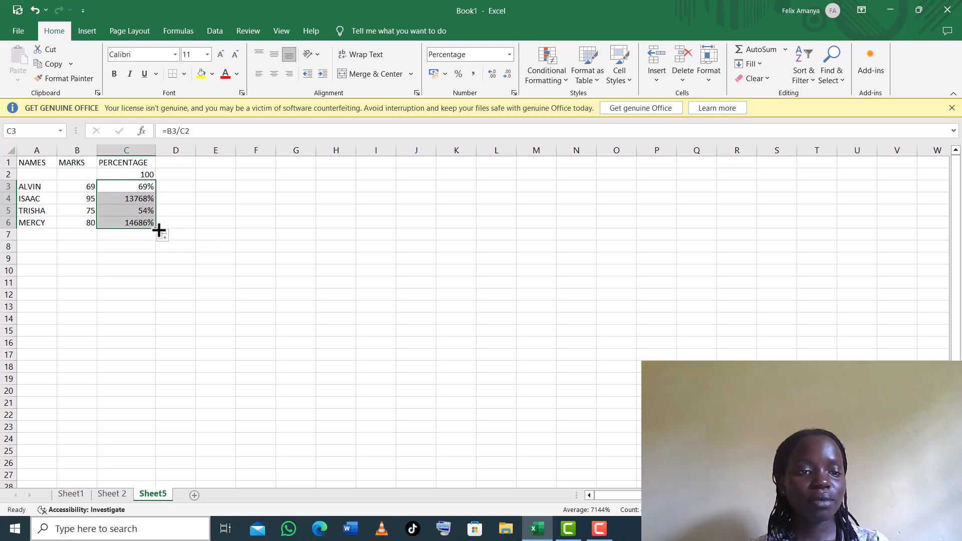
left_click_drag(158, 230, 159, 230)
left_click_drag(158, 229, 152, 196)
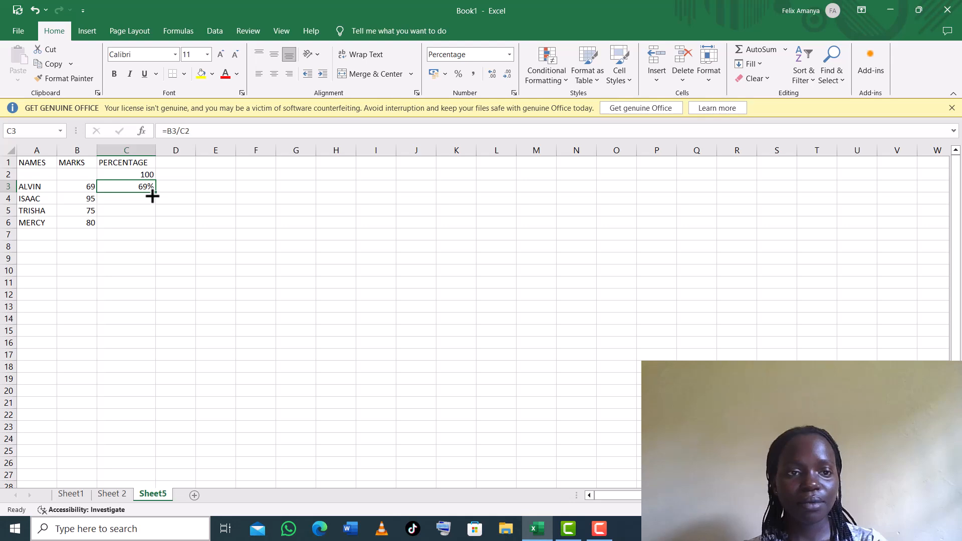
key("F9")
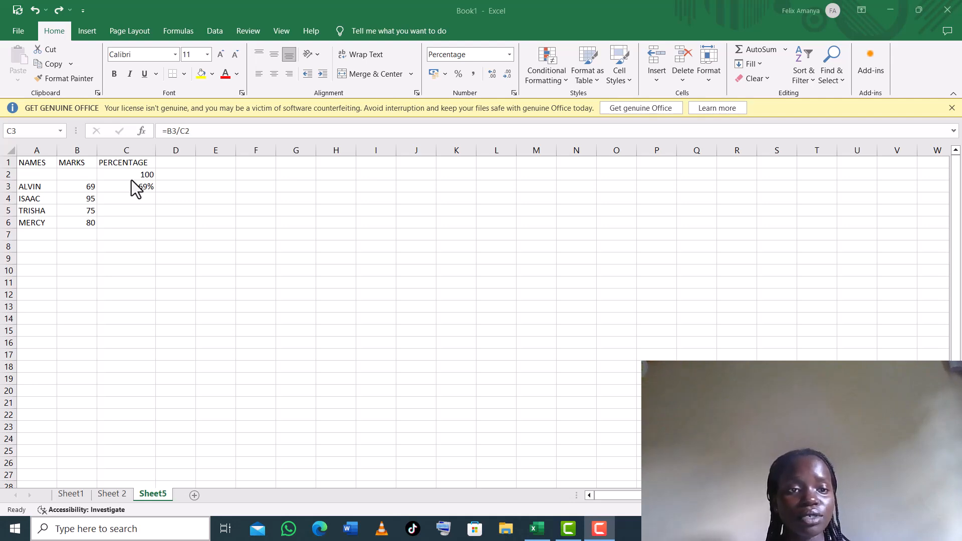
Step: Make the C2 reference in C3's percentage formula absolute so that it reads =B3/$C$2
left_click(180, 135)
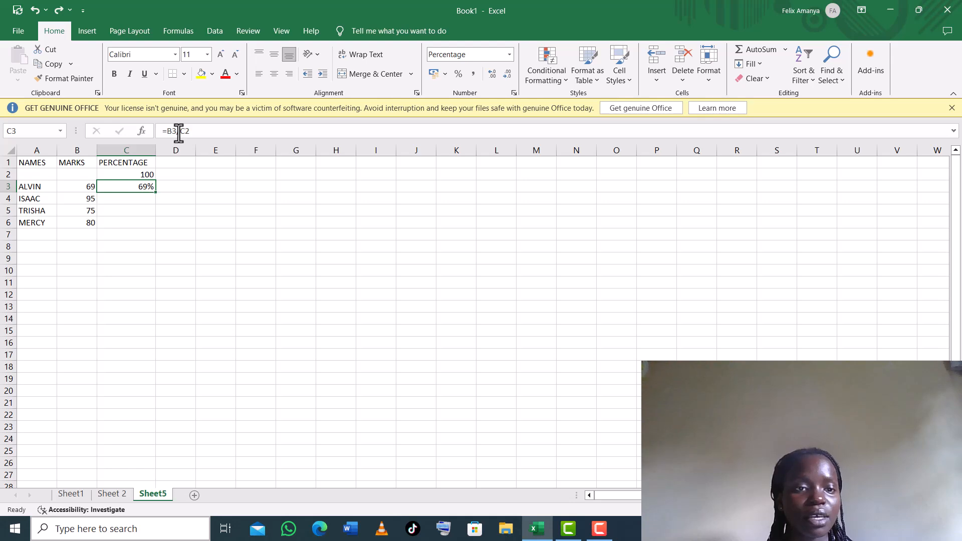
left_click(179, 134)
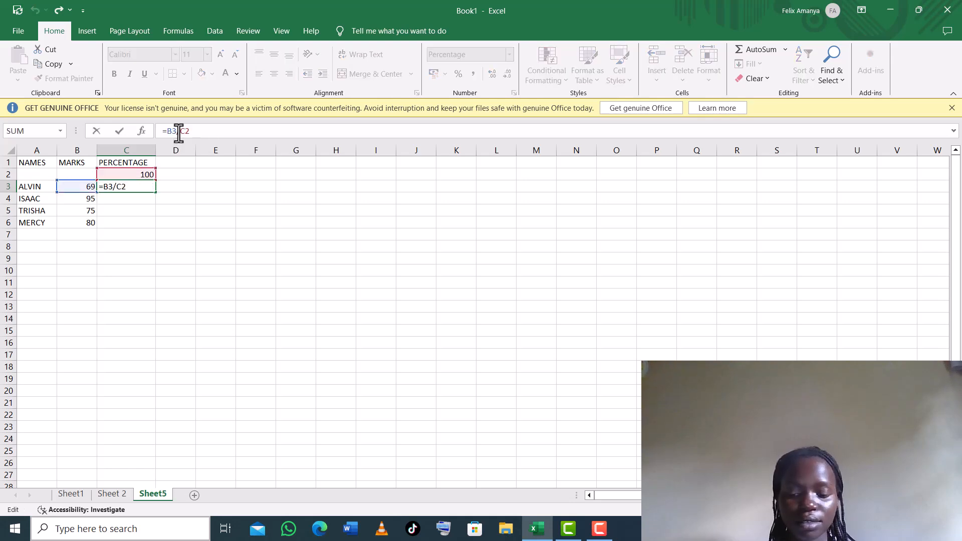
type("$")
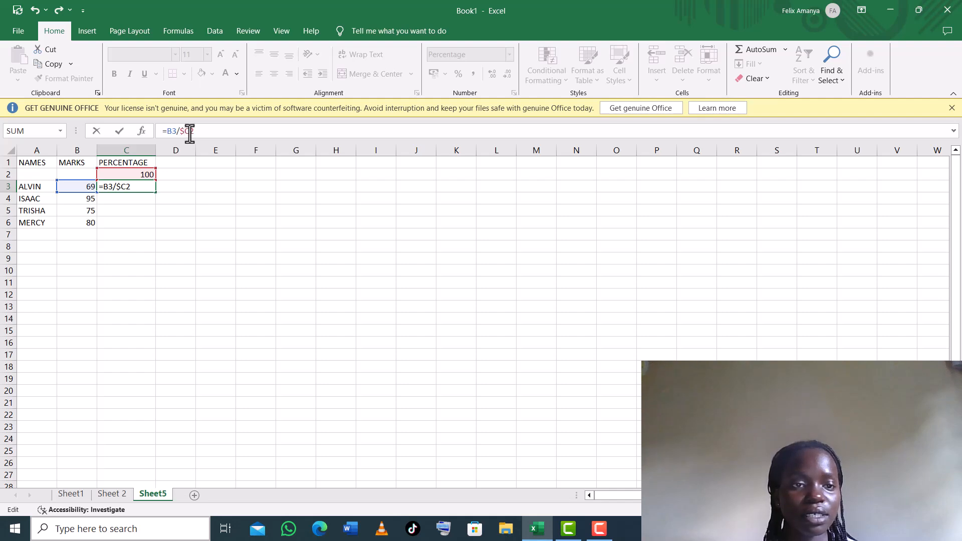
left_click(190, 134)
type("$")
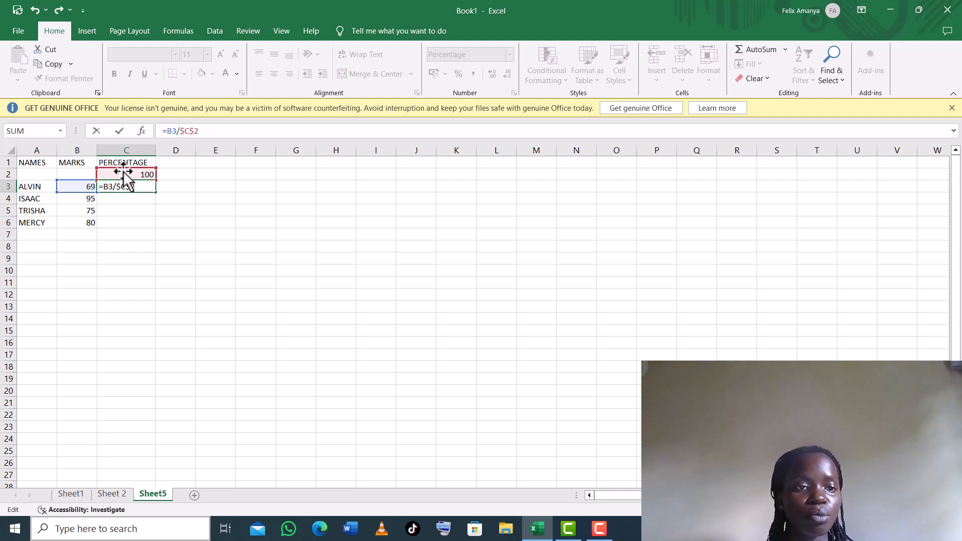
left_click(142, 188)
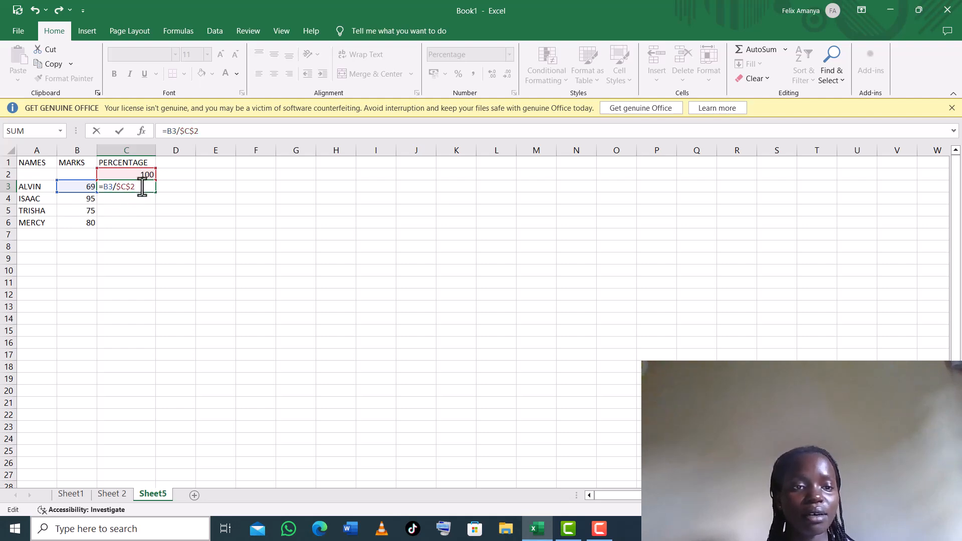
key("Return")
Step: Fill the absolute-reference formula from C3 down through C6 and reselect C3 to review its formula
left_click(144, 186)
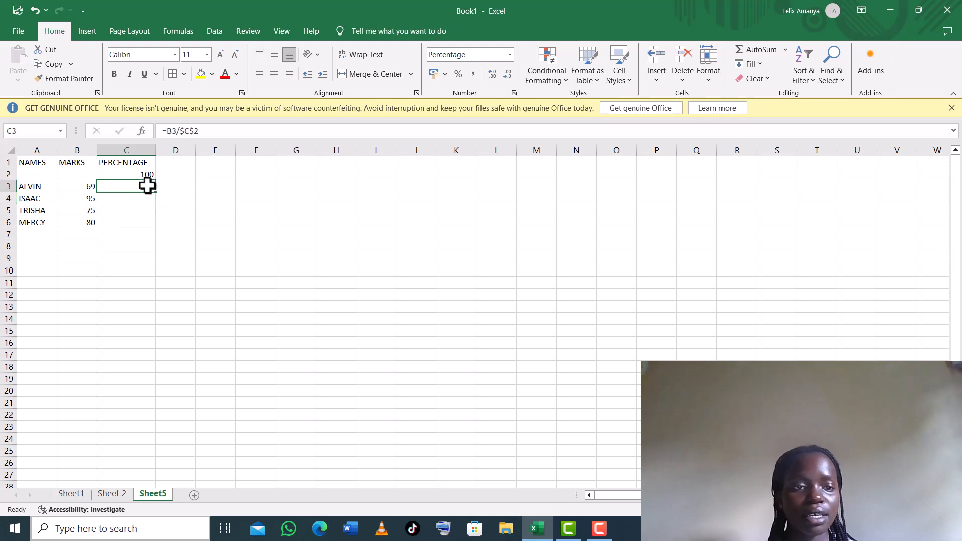
left_click_drag(160, 192, 157, 227)
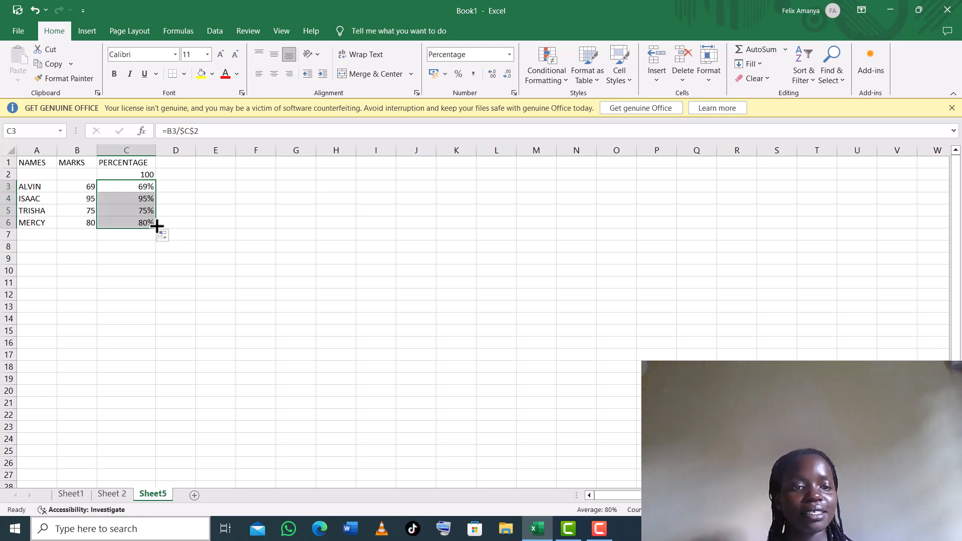
left_click(204, 213)
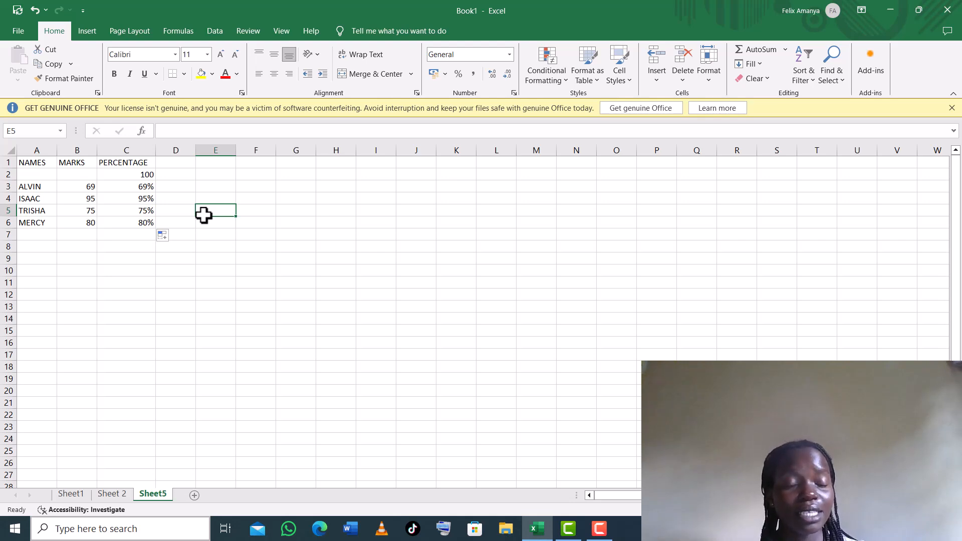
left_click(121, 186)
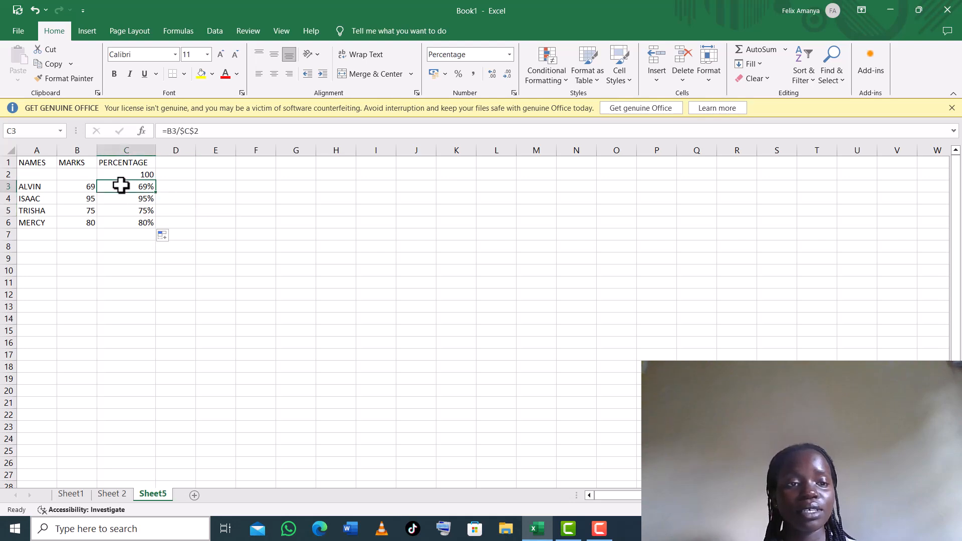